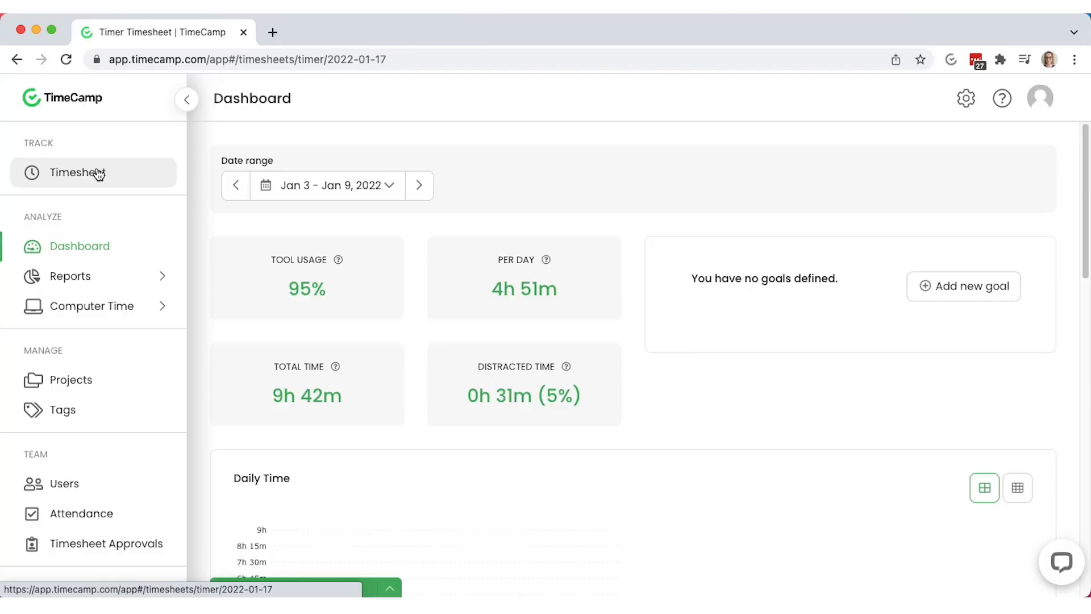
Step: From the Dashboard (95% tool usage, 9h 42m for Jan 3 – Jan 9, 2022), go to the Timesheet
{"action": "left_click", "coordinate": [97, 173]}
Step: Switch to Monday 17 January's day list and choose the Invoicing task for a new entry
{"action": "left_click", "coordinate": [807, 180]}
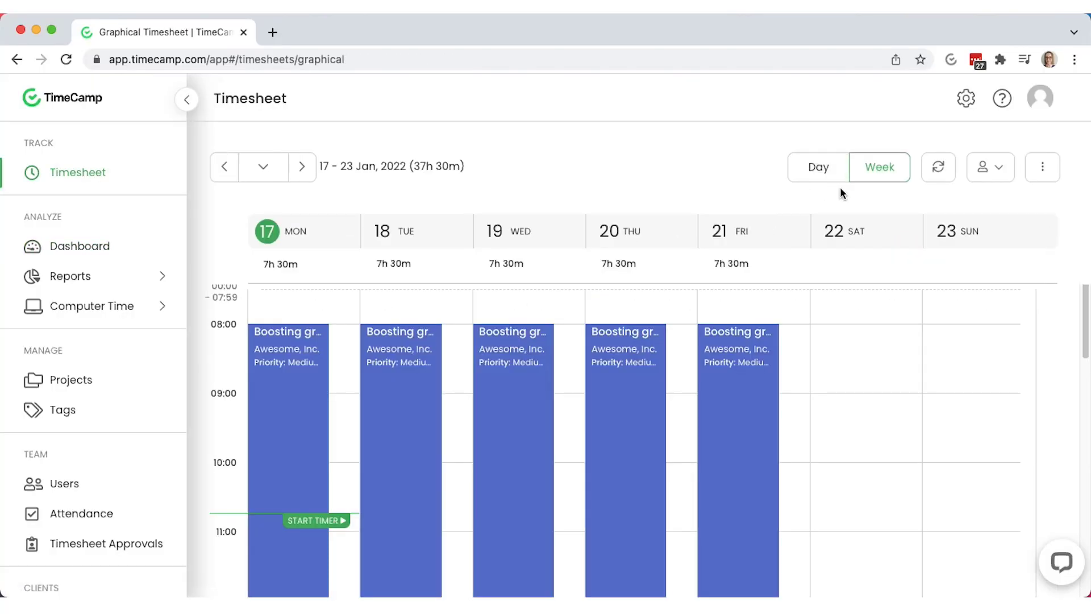
{"action": "left_click", "coordinate": [819, 169]}
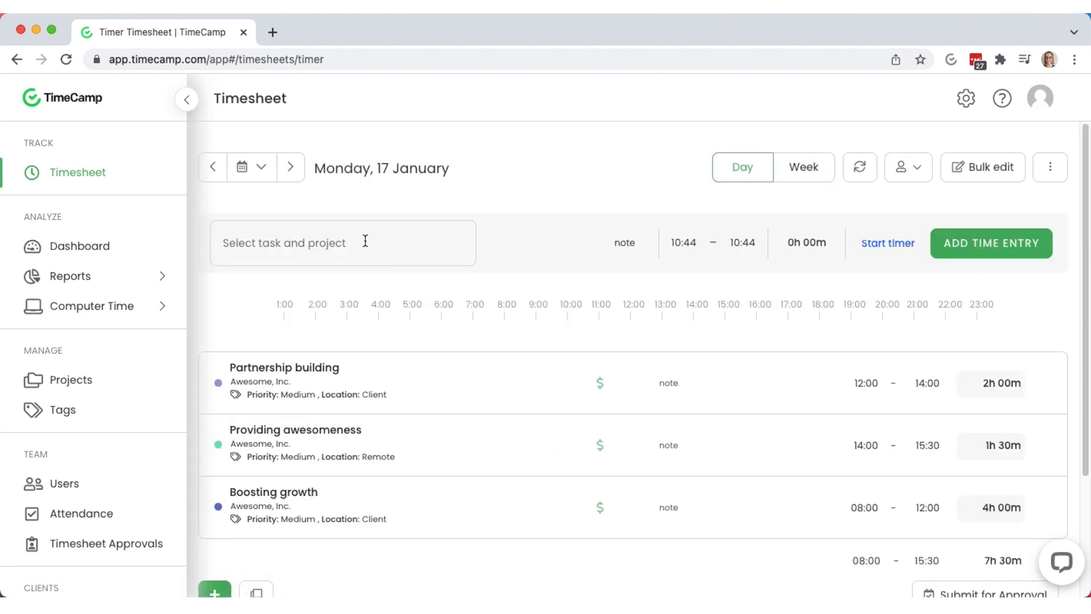
{"action": "left_click", "coordinate": [365, 241]}
{"action": "type", "text": "in"}
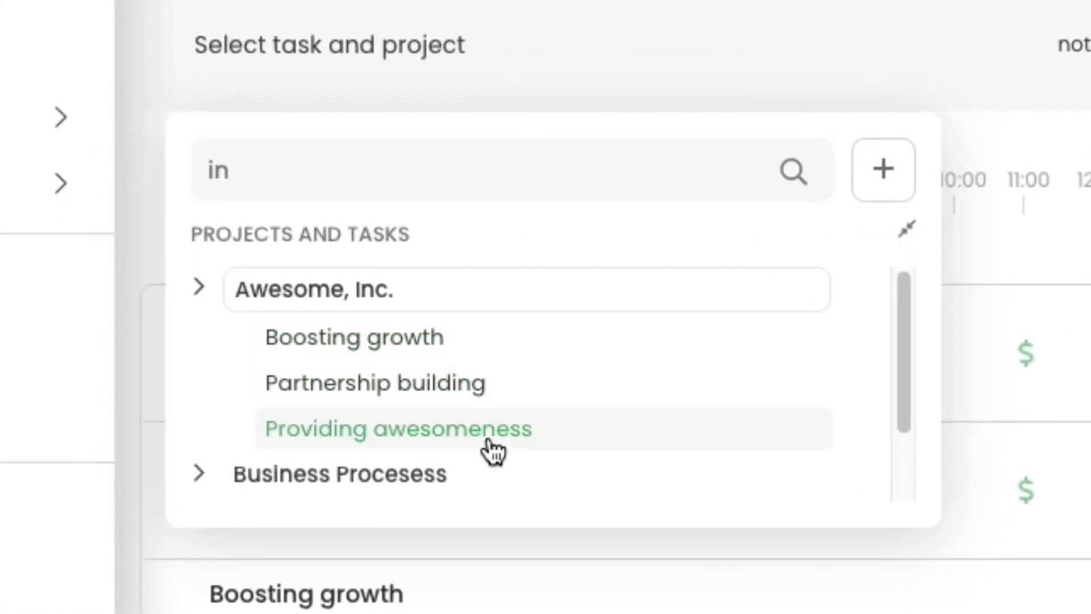
{"action": "type", "text": "voi"}
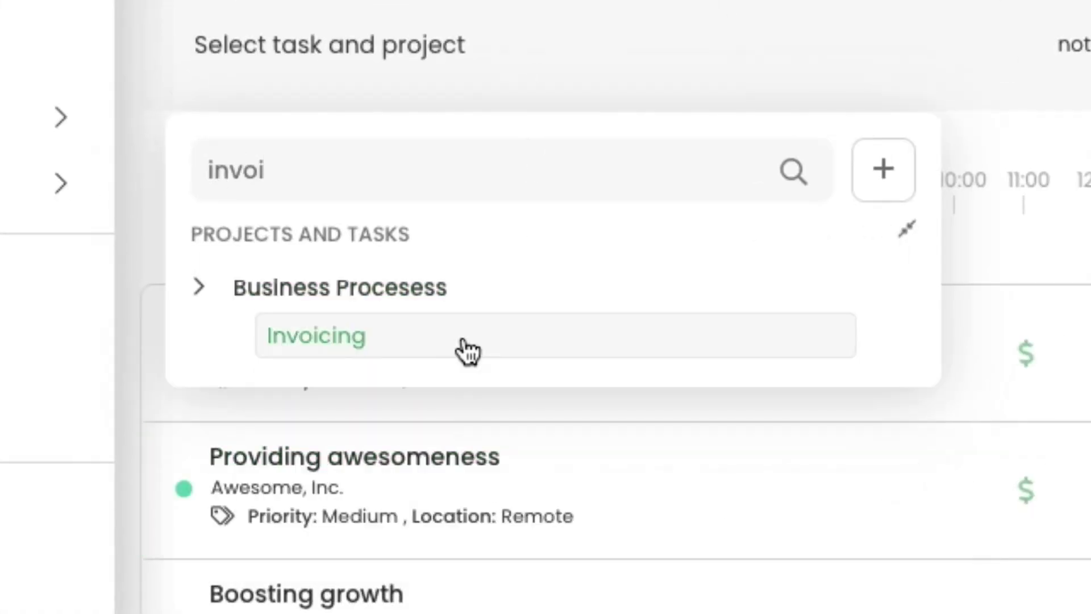
{"action": "left_click", "coordinate": [480, 345]}
Step: Tag the Invoicing entry Location: Client, then start and stop its timer
{"action": "left_click", "coordinate": [304, 73]}
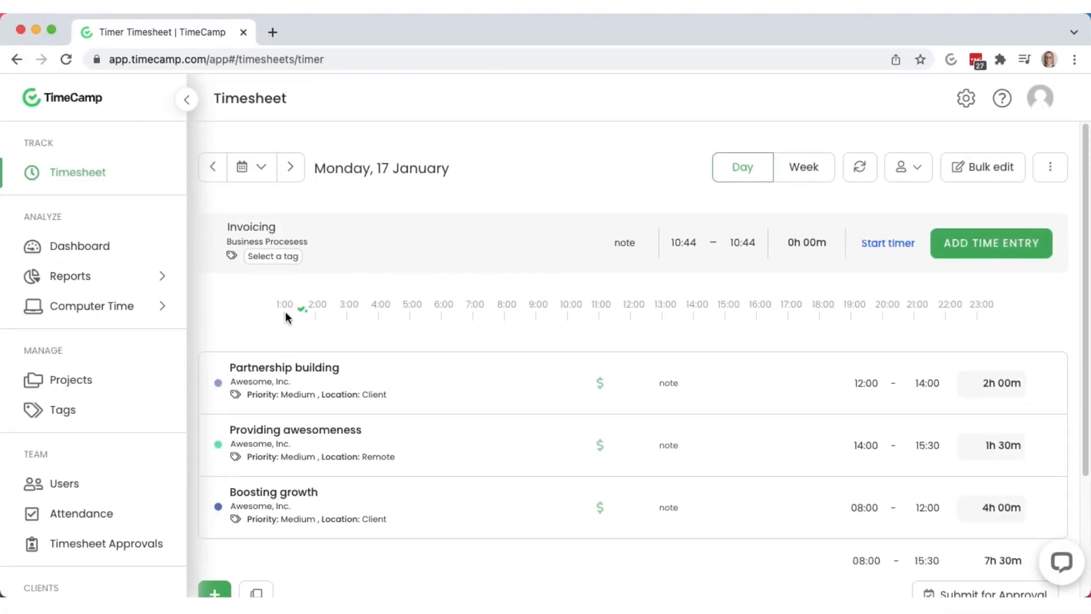
{"action": "left_click", "coordinate": [257, 369]}
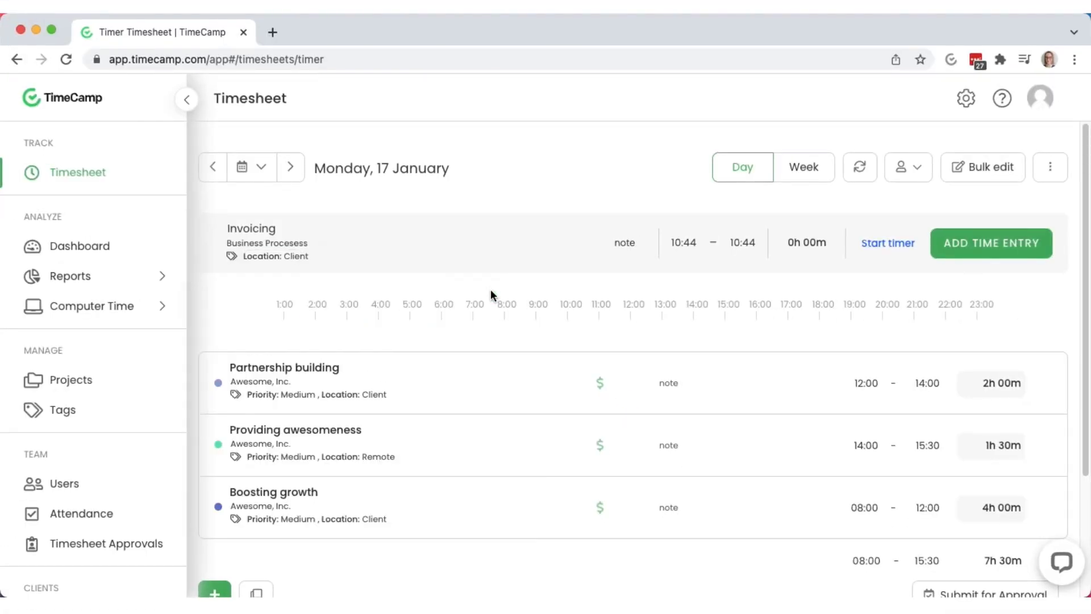
{"action": "left_click", "coordinate": [487, 288]}
{"action": "left_click", "coordinate": [822, 180]}
{"action": "left_click", "coordinate": [910, 188]}
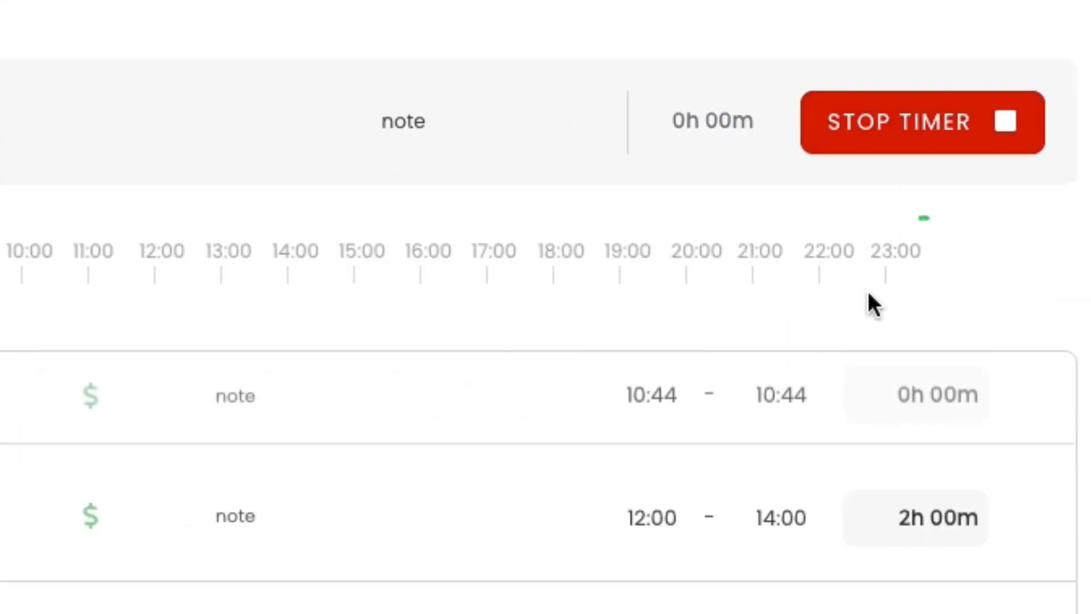
{"action": "left_click", "coordinate": [938, 127]}
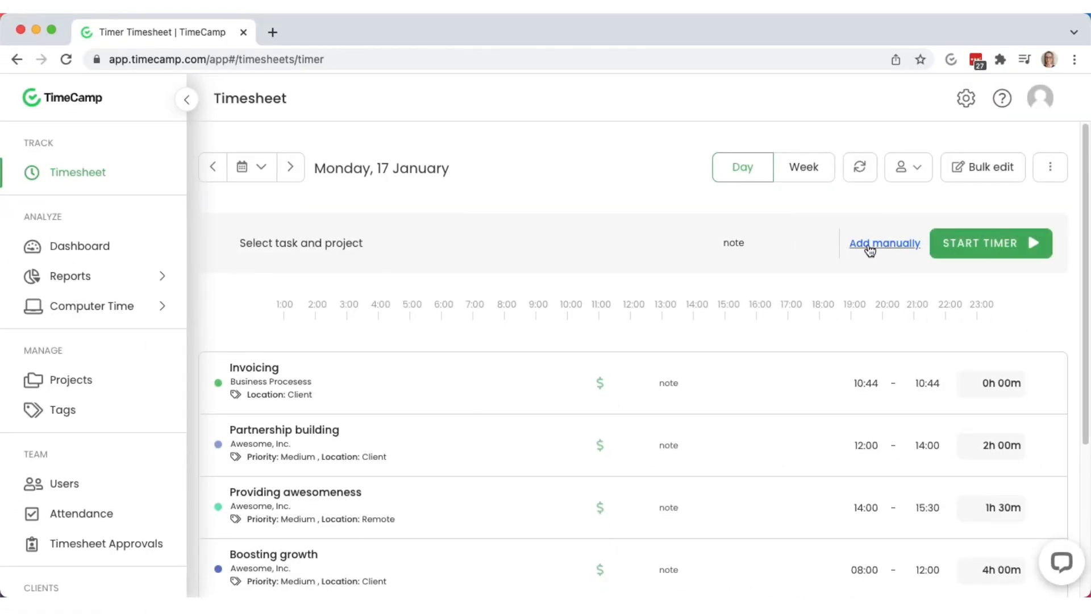
Step: Manually add a 09:44–10:44 Invoicing entry with the note 'meeting'
{"action": "left_click", "coordinate": [870, 250]}
{"action": "left_click", "coordinate": [419, 246]}
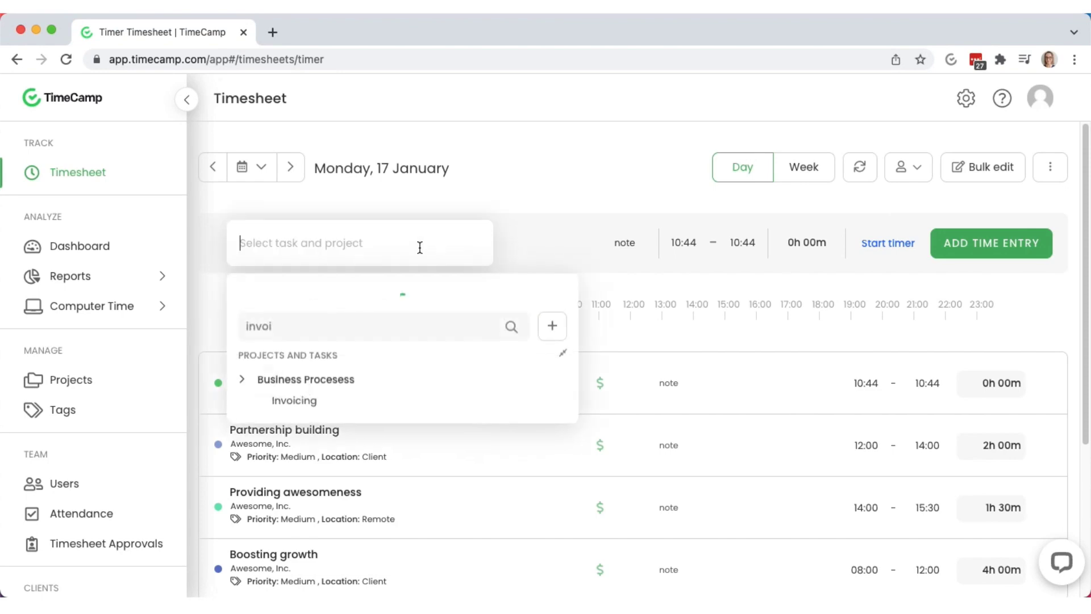
{"action": "type", "text": "invoiinvoic"}
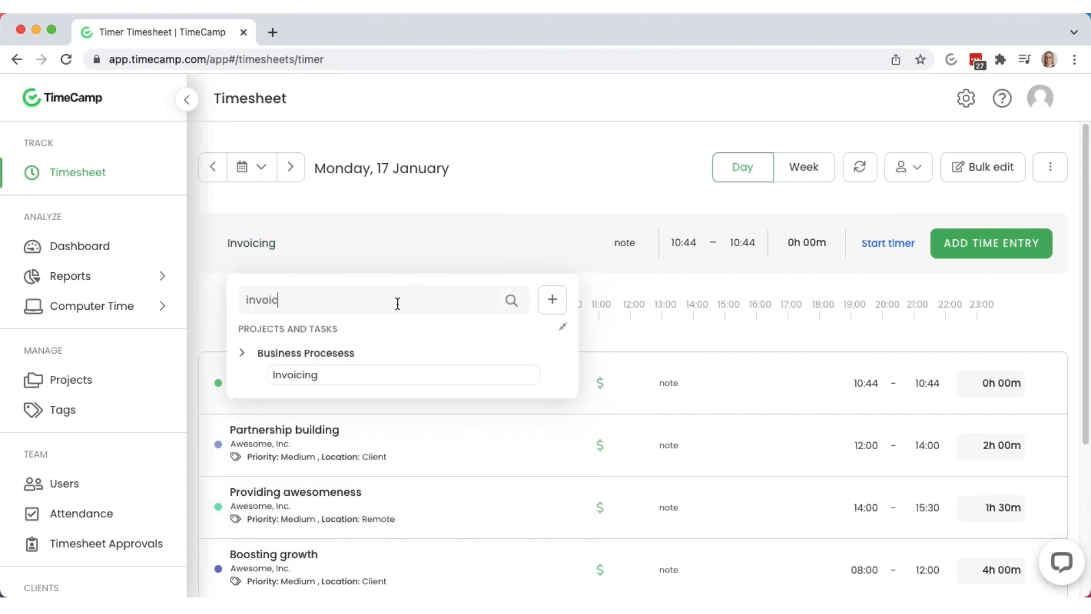
{"action": "left_click", "coordinate": [395, 385]}
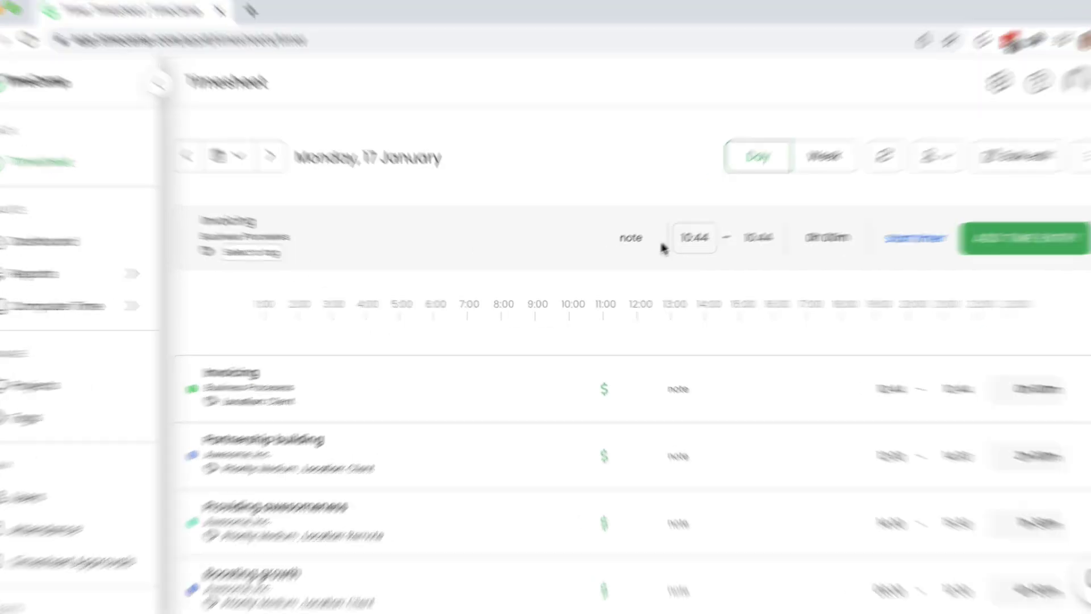
{"action": "left_click", "coordinate": [613, 247]}
{"action": "type", "text": "meeting"}
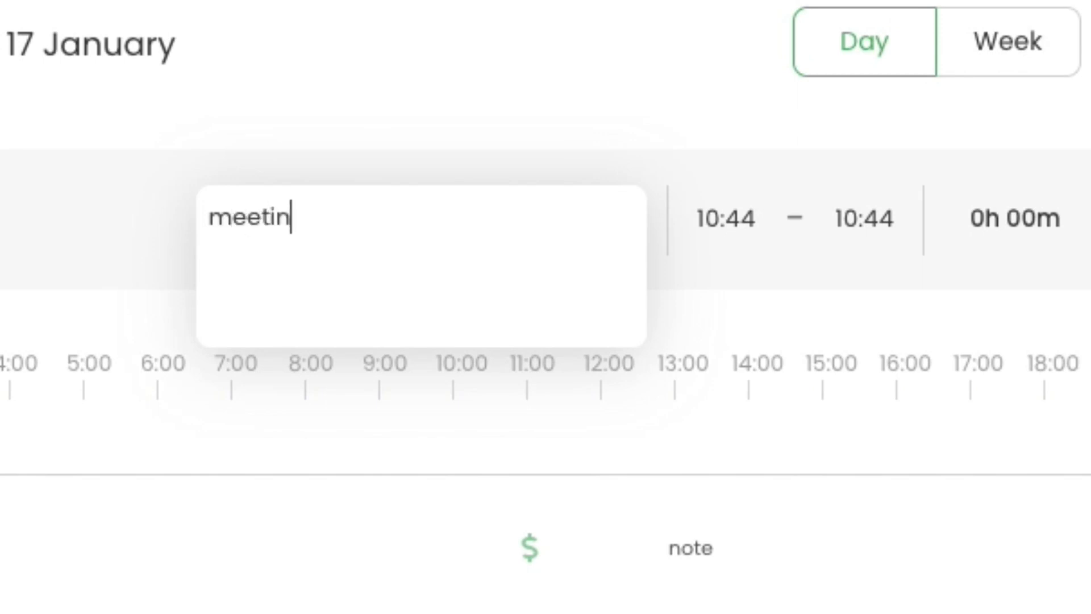
{"action": "left_click", "coordinate": [724, 238]}
{"action": "type", "text": "09"}
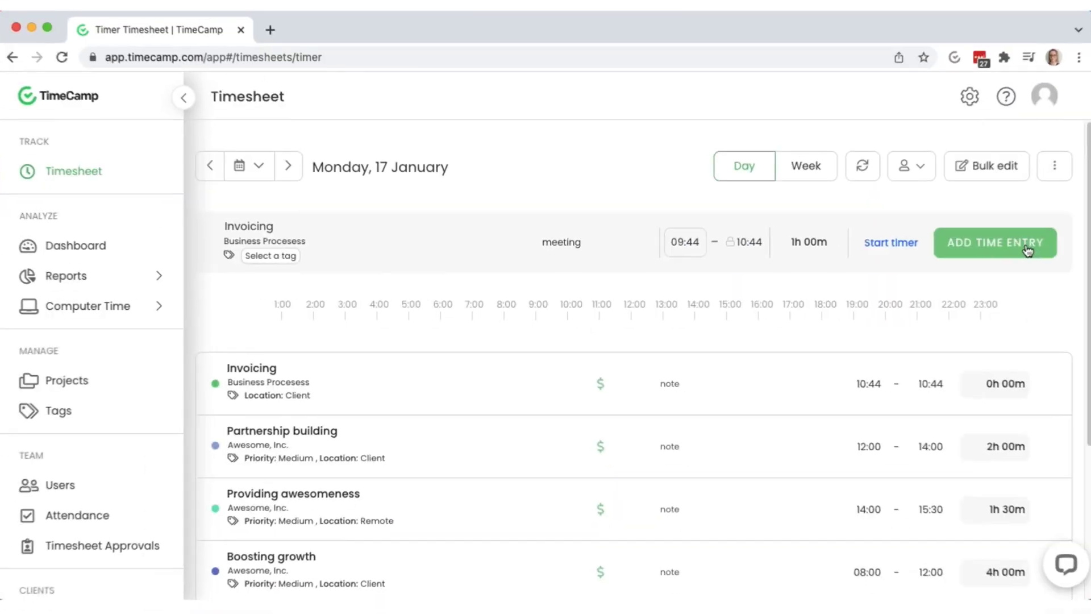
{"action": "left_click", "coordinate": [1018, 243]}
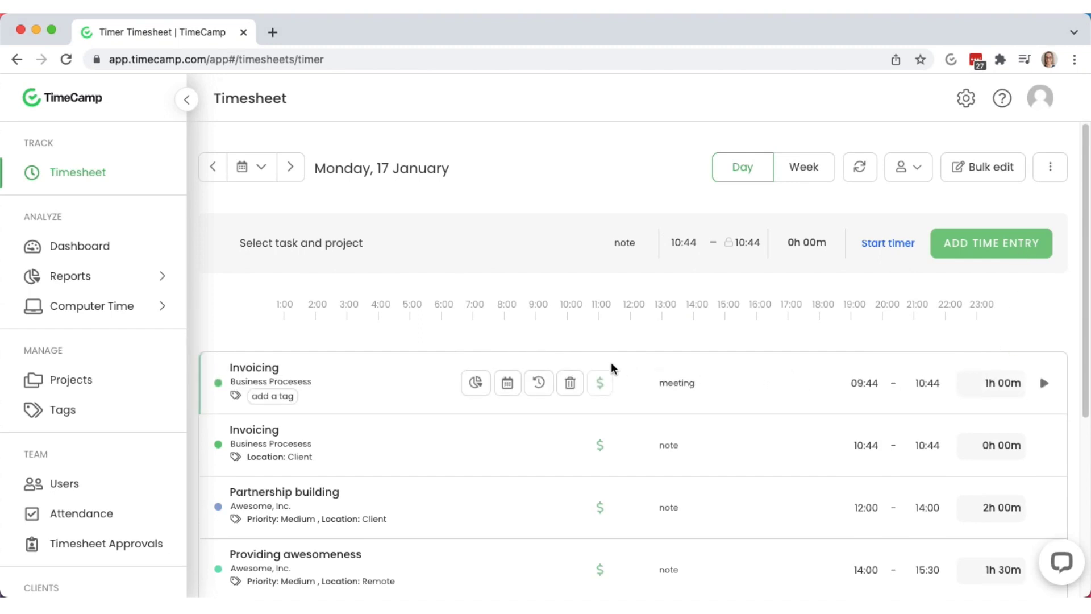
Step: Make the meeting entry unbillable, start and stop another Invoicing timer, then show the week calendar
{"action": "left_click", "coordinate": [601, 384]}
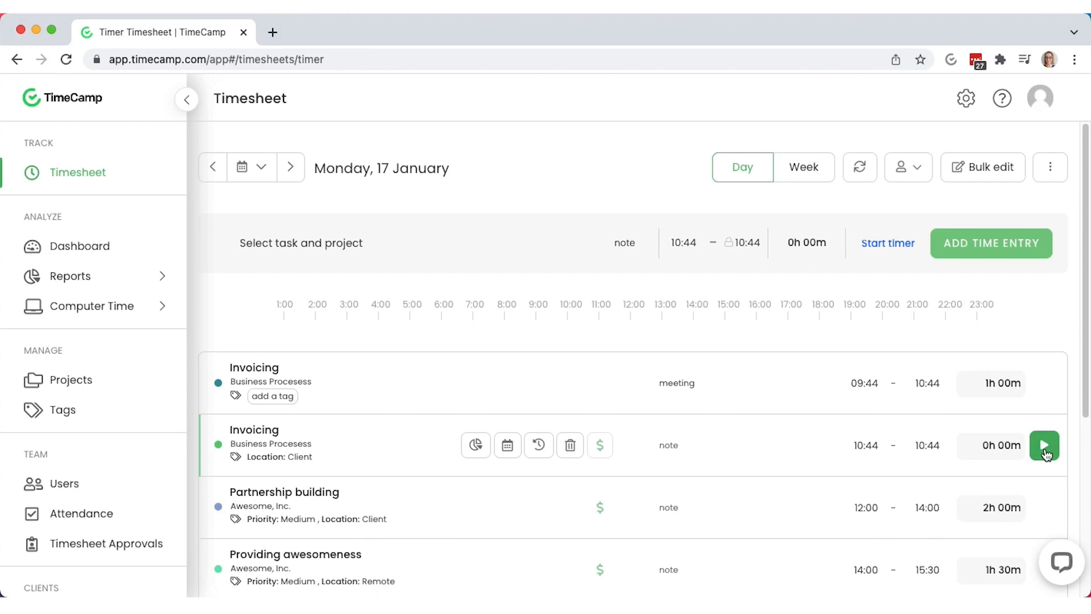
{"action": "left_click", "coordinate": [1044, 449]}
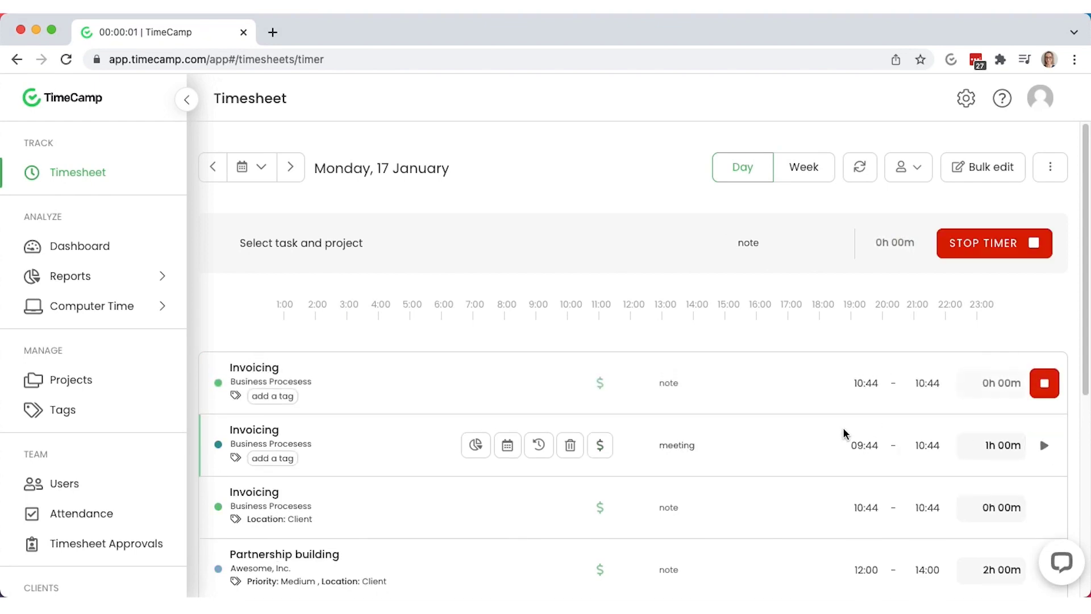
{"action": "left_click", "coordinate": [1044, 382]}
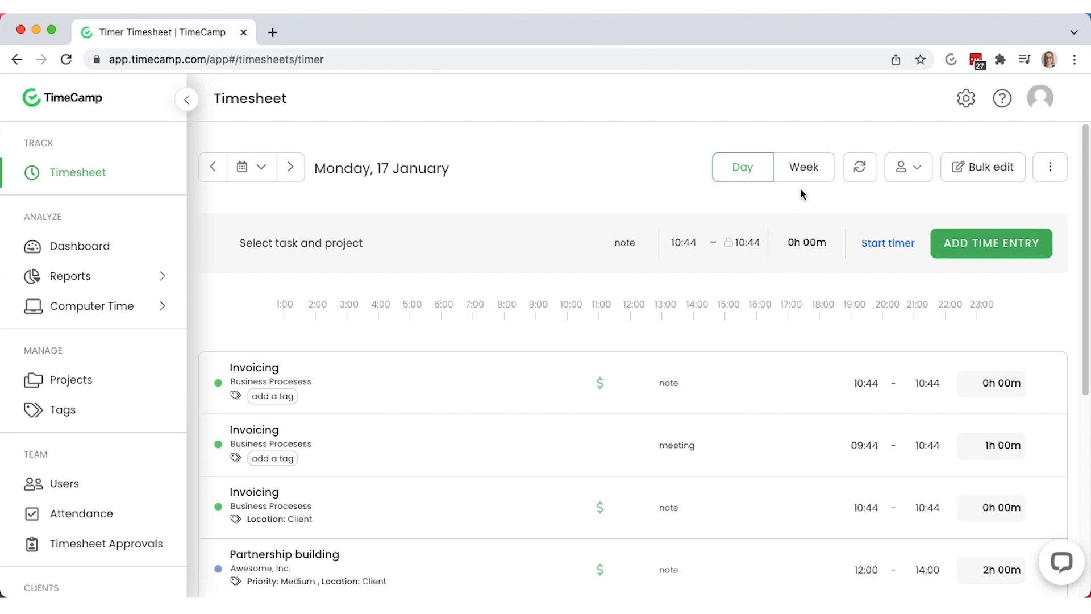
{"action": "left_click", "coordinate": [802, 166]}
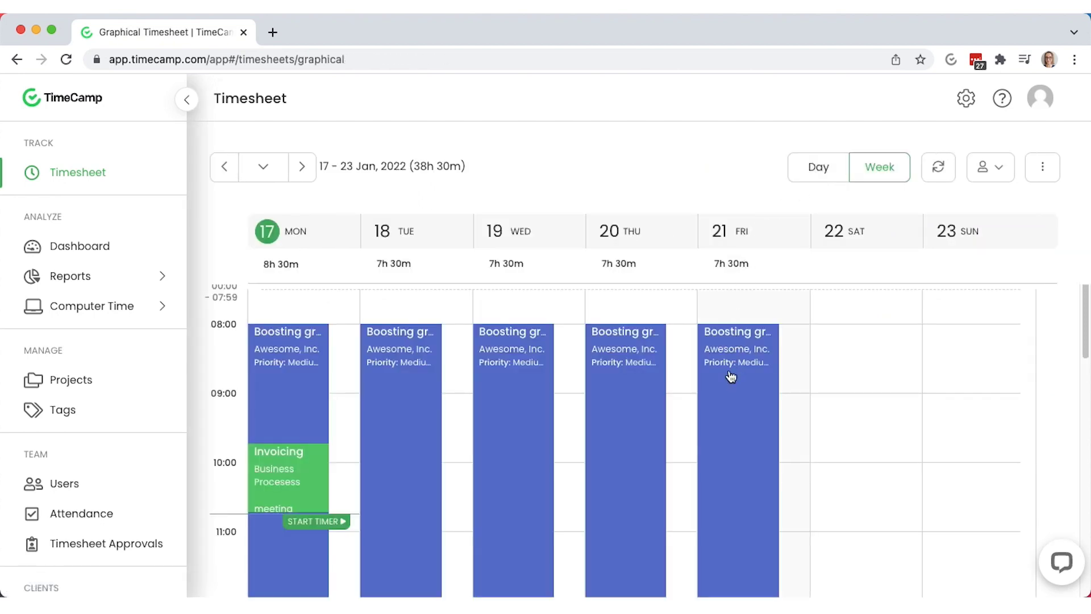
Step: In the week calendar, create a Monday 15:45 entry assigned to the Invoicing task
{"action": "scroll", "coordinate": [727, 400], "scroll_direction": "down", "scroll_amount": 3}
{"action": "scroll", "coordinate": [727, 401], "scroll_direction": "down", "scroll_amount": 3}
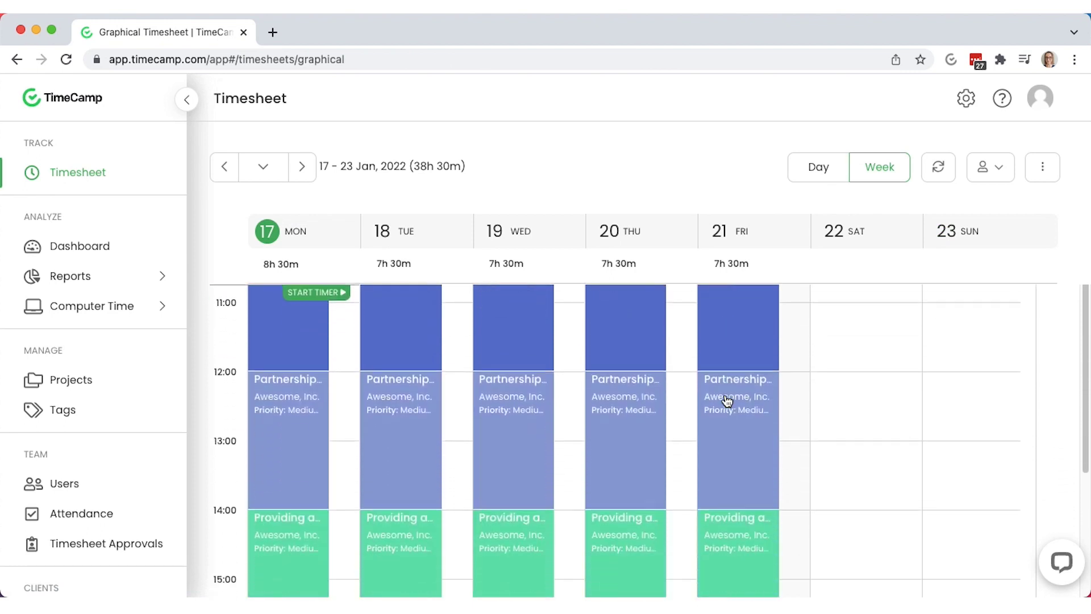
{"action": "scroll", "coordinate": [727, 401], "scroll_direction": "up", "scroll_amount": 5}
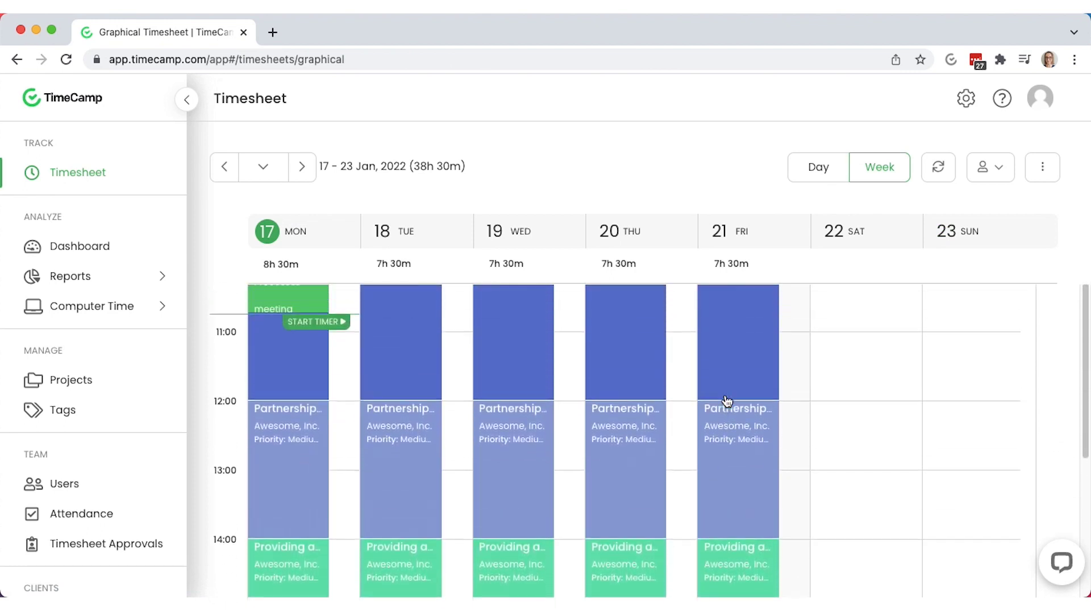
{"action": "scroll", "coordinate": [727, 401], "scroll_direction": "up", "scroll_amount": 1}
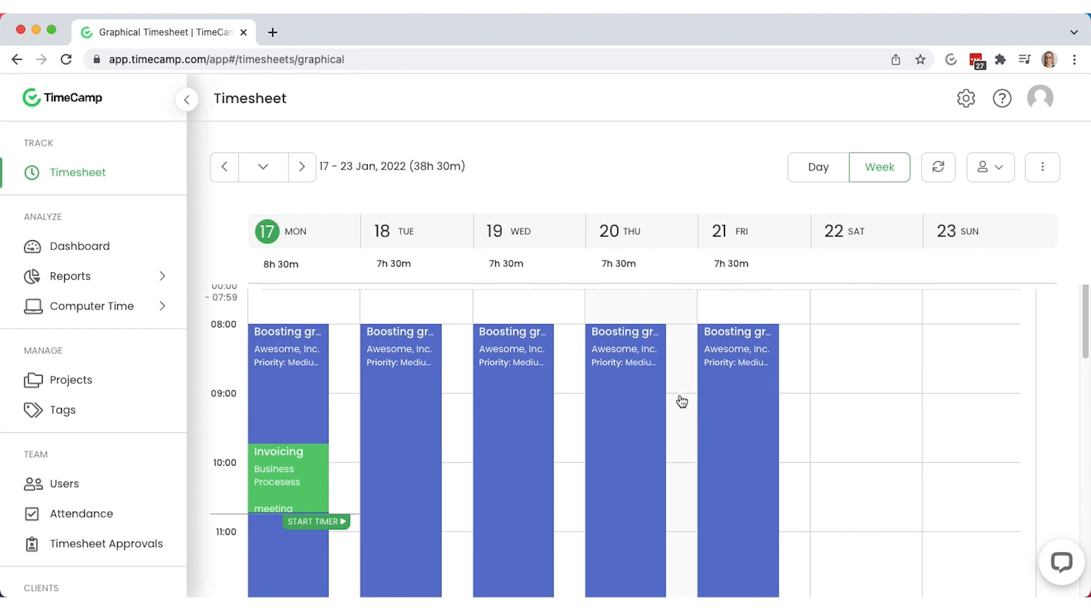
{"action": "scroll", "coordinate": [460, 489], "scroll_direction": "down", "scroll_amount": 5}
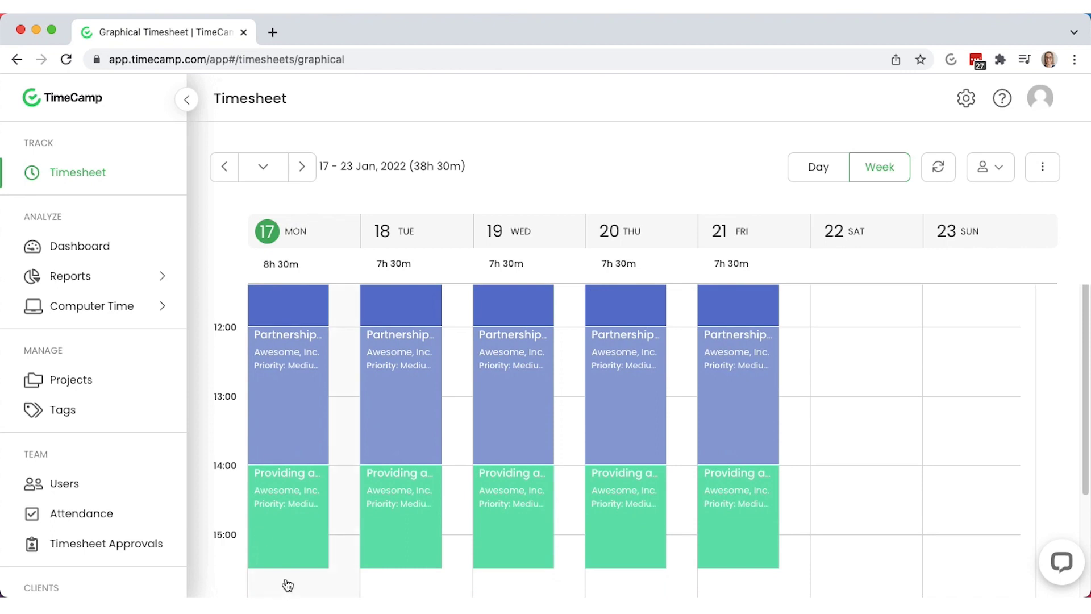
{"action": "left_click", "coordinate": [288, 586]}
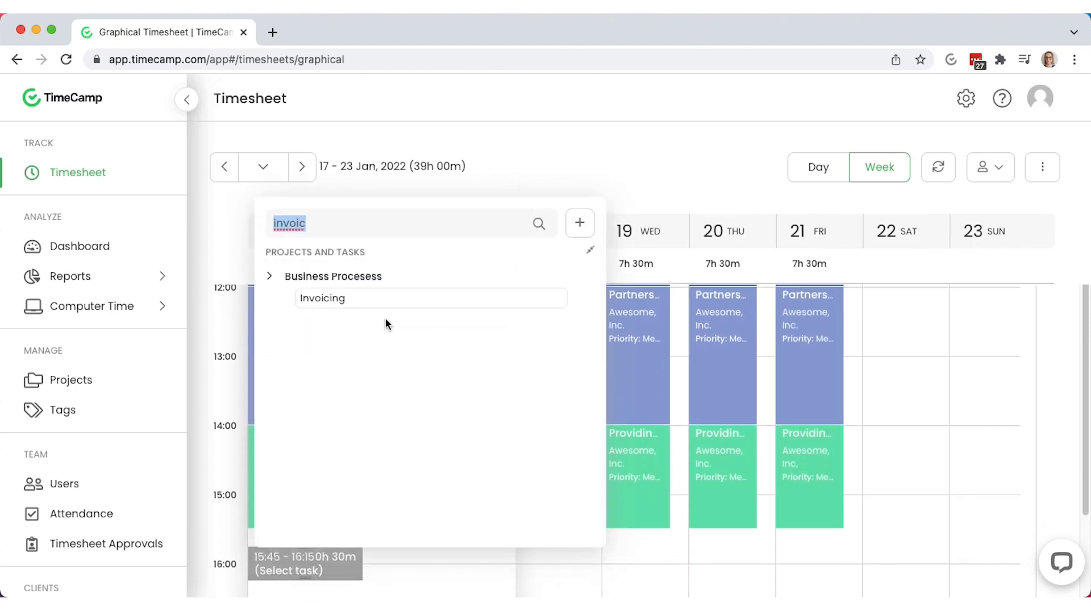
{"action": "left_click", "coordinate": [398, 299]}
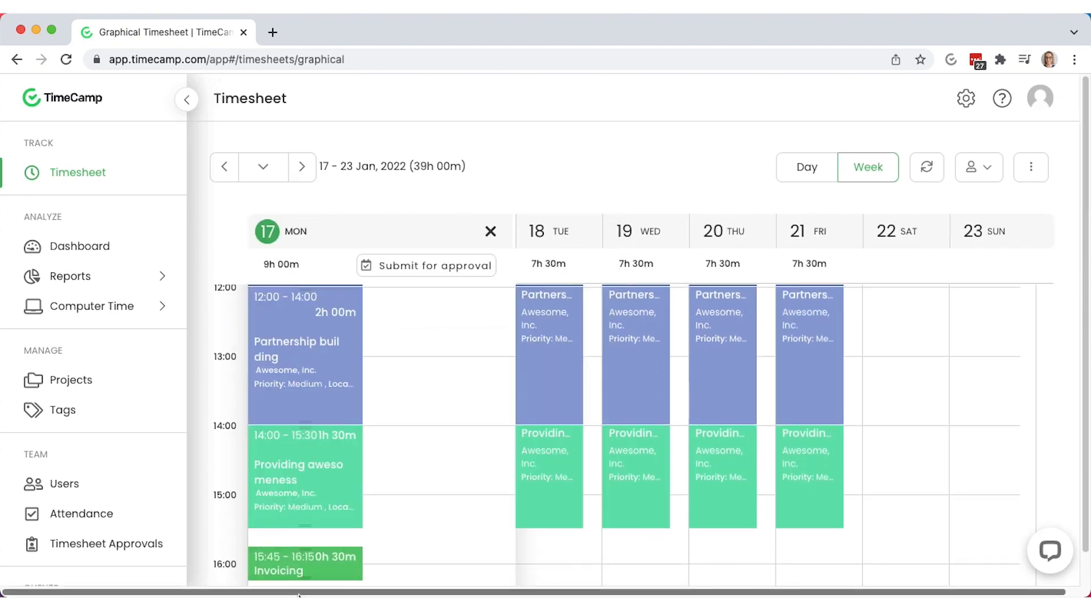
Step: Move the new Invoicing entry's start to 14:45, then bring up the desktop tracker's menu
{"action": "left_click", "coordinate": [312, 573]}
{"action": "scroll", "coordinate": [438, 591], "scroll_direction": "down", "scroll_amount": 1}
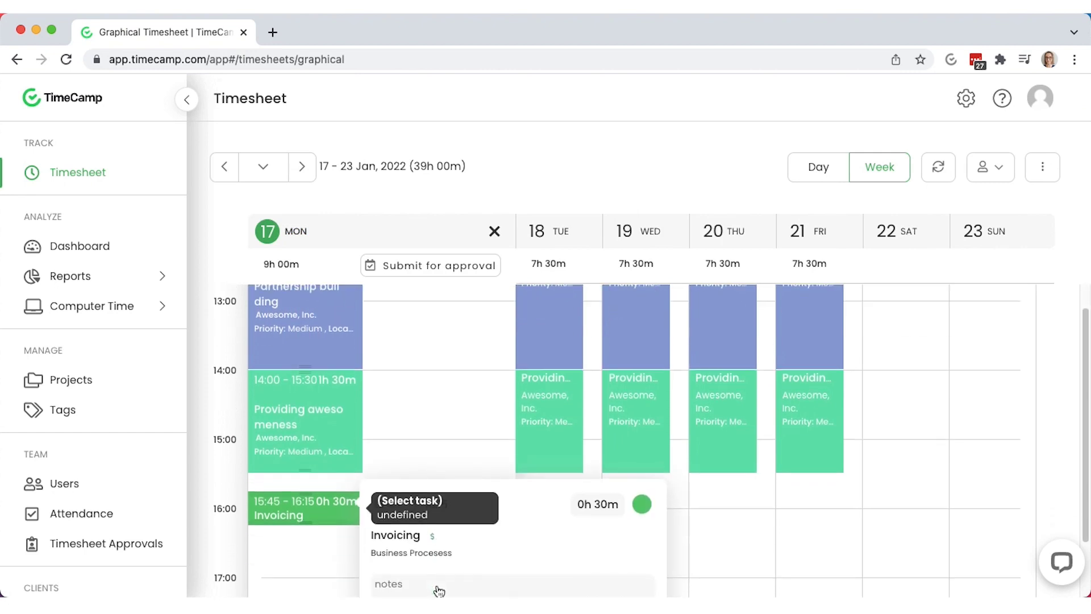
{"action": "left_click", "coordinate": [397, 501]}
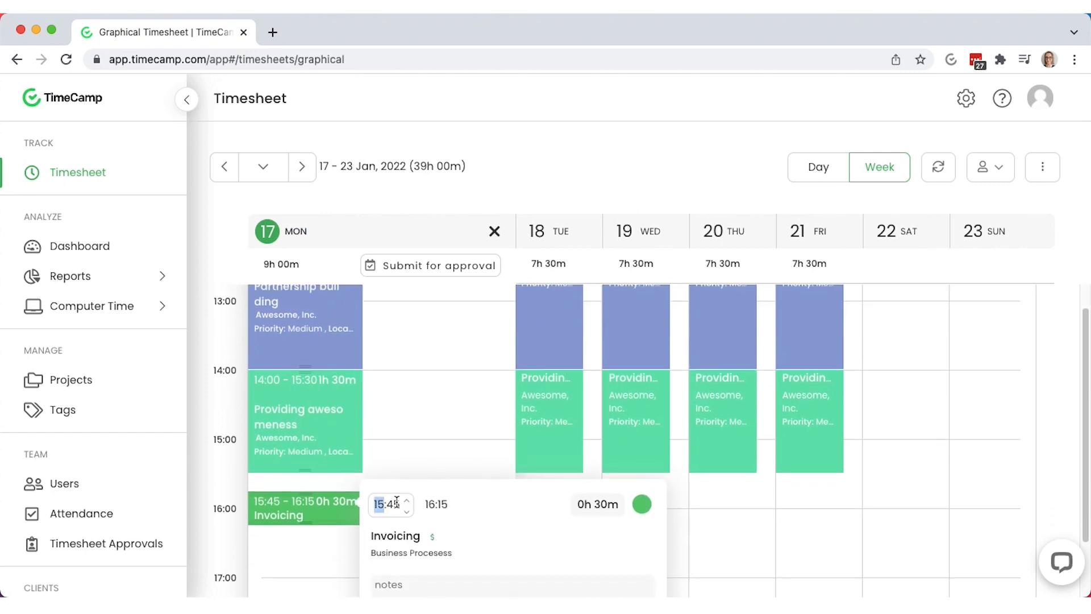
{"action": "type", "text": "14"}
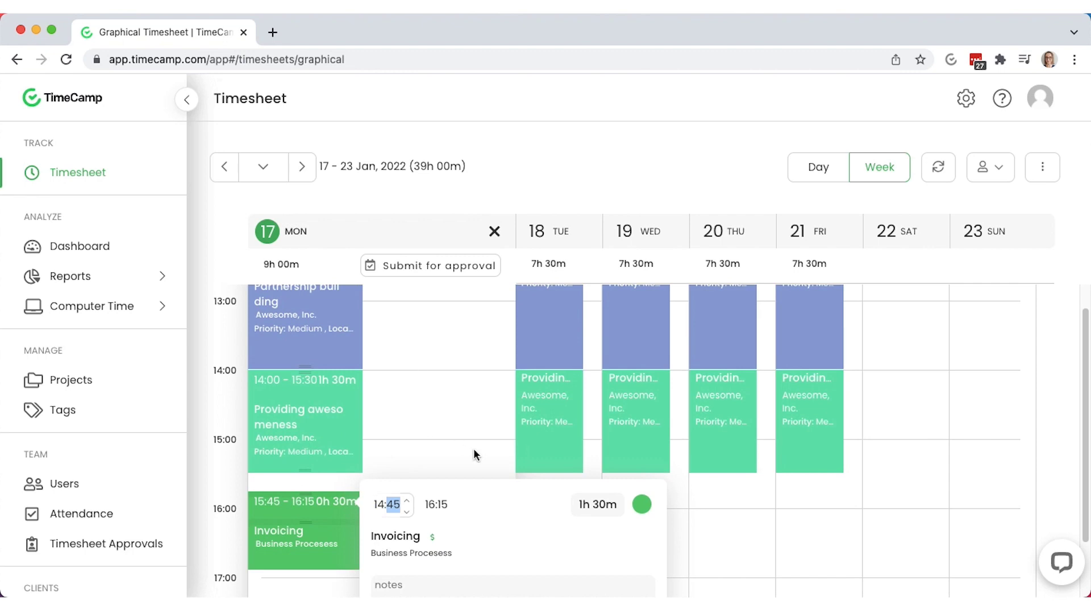
{"action": "left_click", "coordinate": [465, 452]}
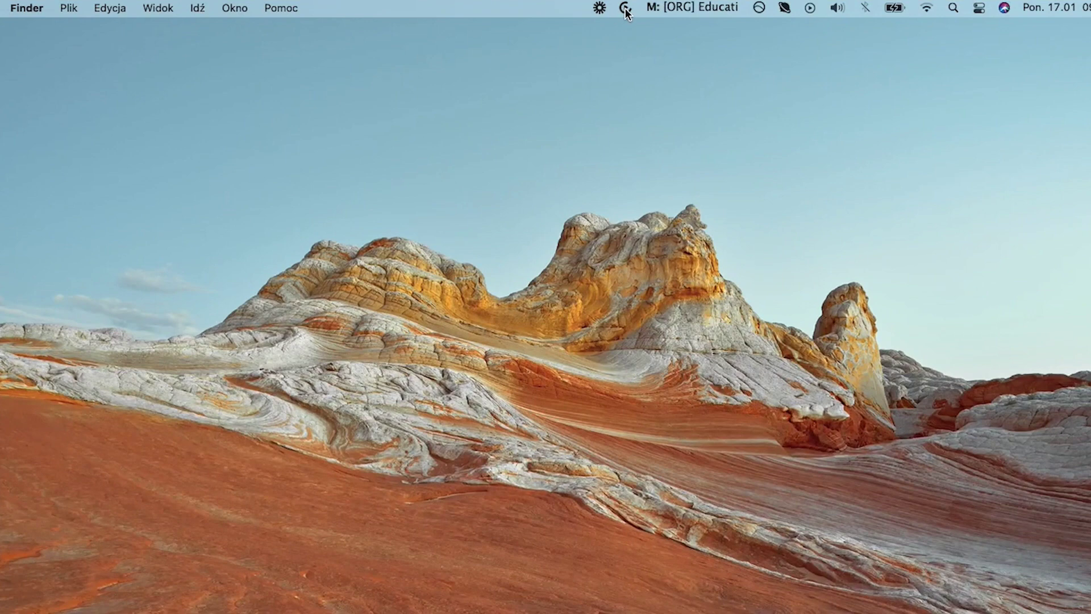
{"action": "left_click", "coordinate": [626, 8]}
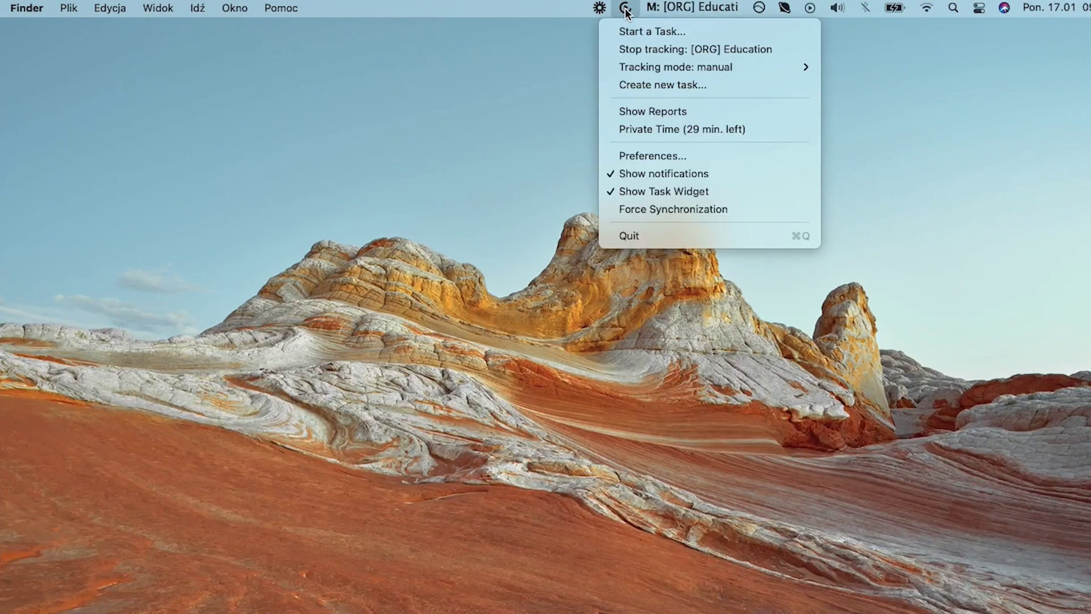
Step: Start tracking [MAR] General in the desktop app, keeping its tags at None
{"action": "left_click", "coordinate": [646, 32]}
{"action": "double_click", "coordinate": [804, 159]}
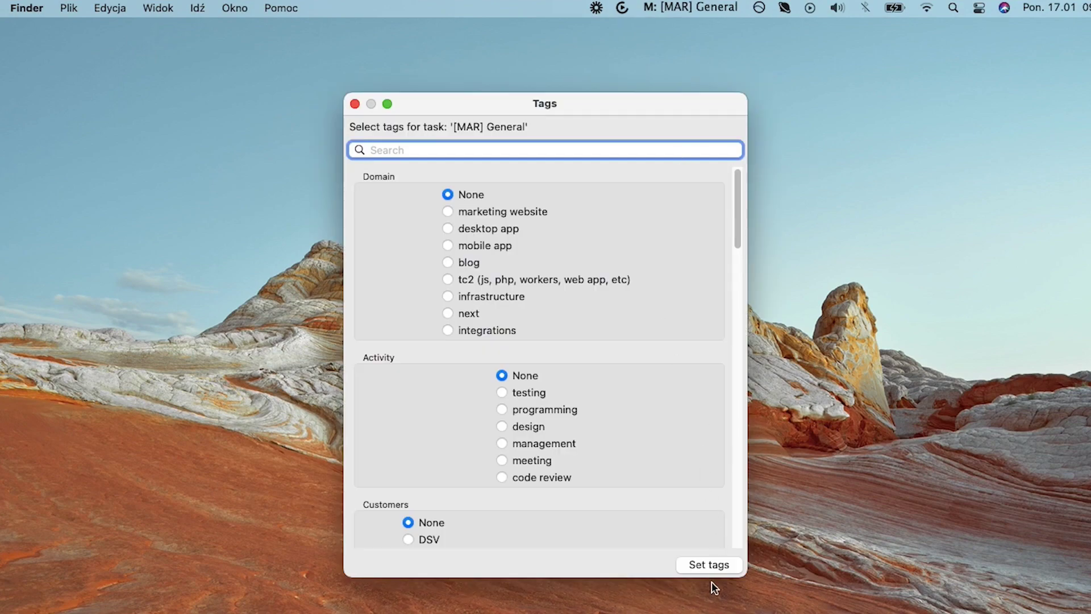
{"action": "left_click", "coordinate": [712, 565]}
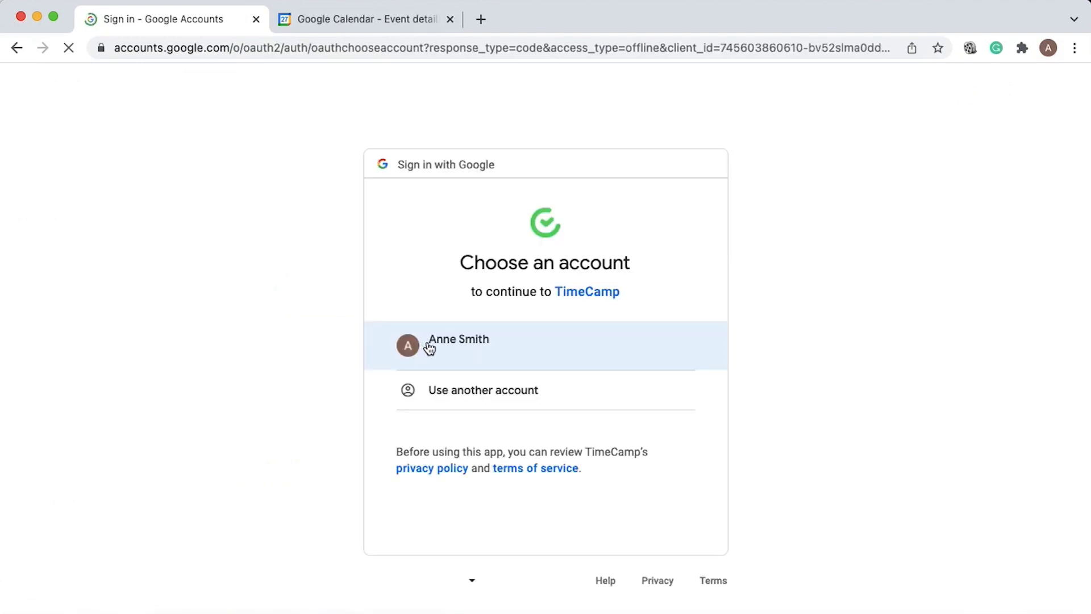
Step: Choose the Google account, grant TimeCamp Calendar access, then go to TimeCamp's settings
{"action": "left_click", "coordinate": [430, 346]}
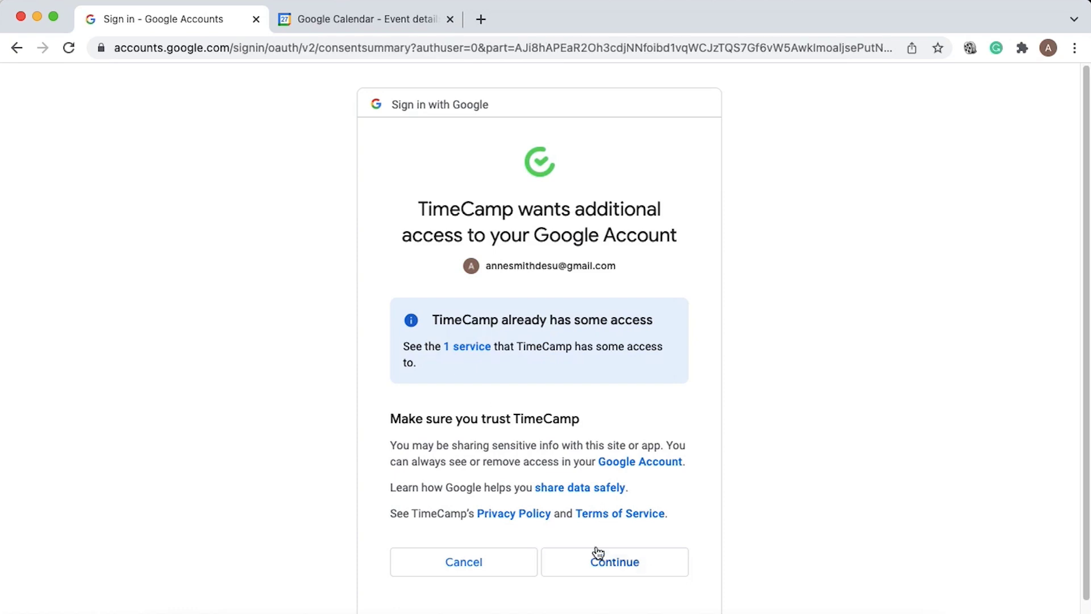
{"action": "left_click", "coordinate": [598, 554]}
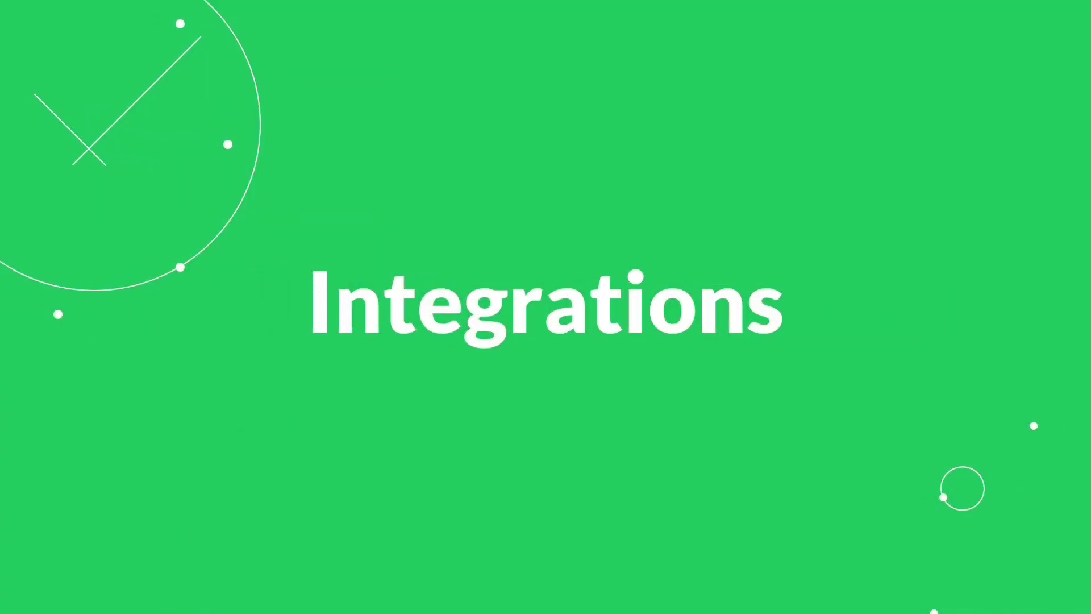
{"action": "left_click", "coordinate": [965, 99]}
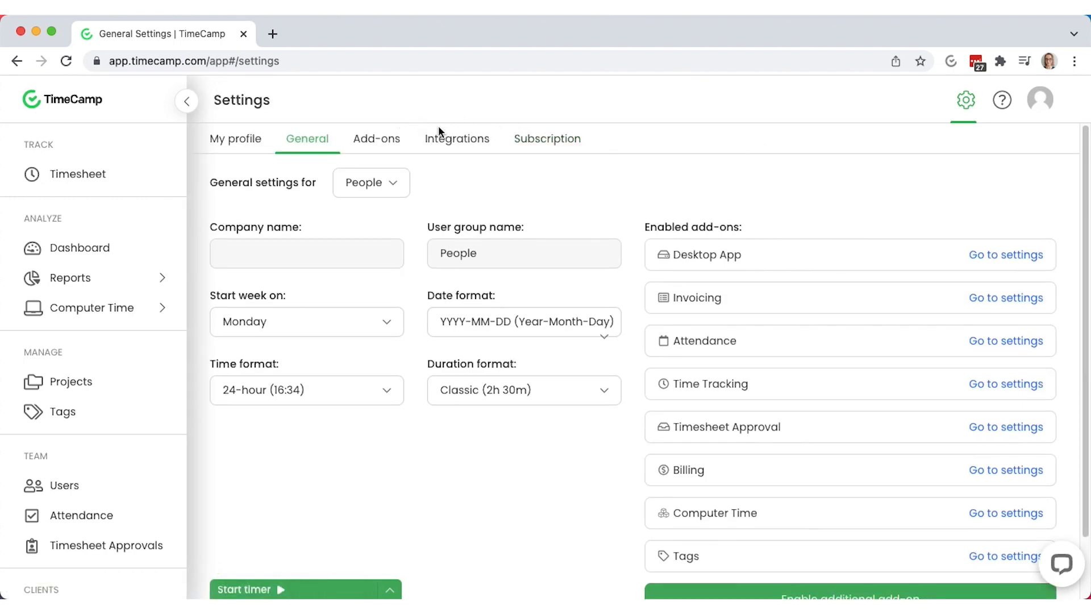
Step: Browse the Integrations list in Settings and enable the ClickUp integration
{"action": "left_click", "coordinate": [459, 140]}
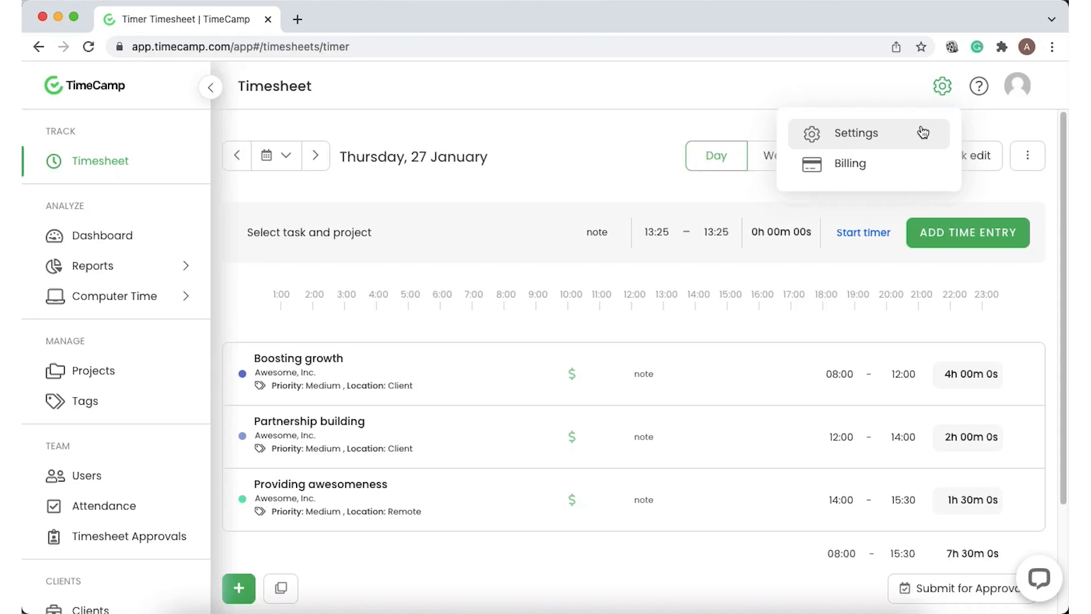
{"action": "left_click", "coordinate": [923, 132]}
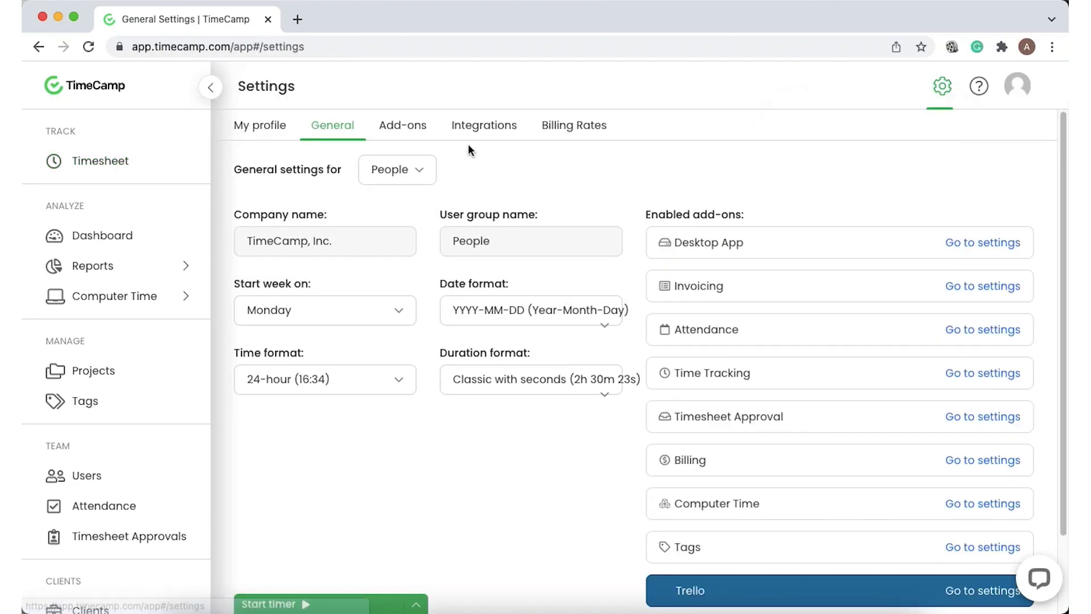
{"action": "left_click", "coordinate": [482, 124]}
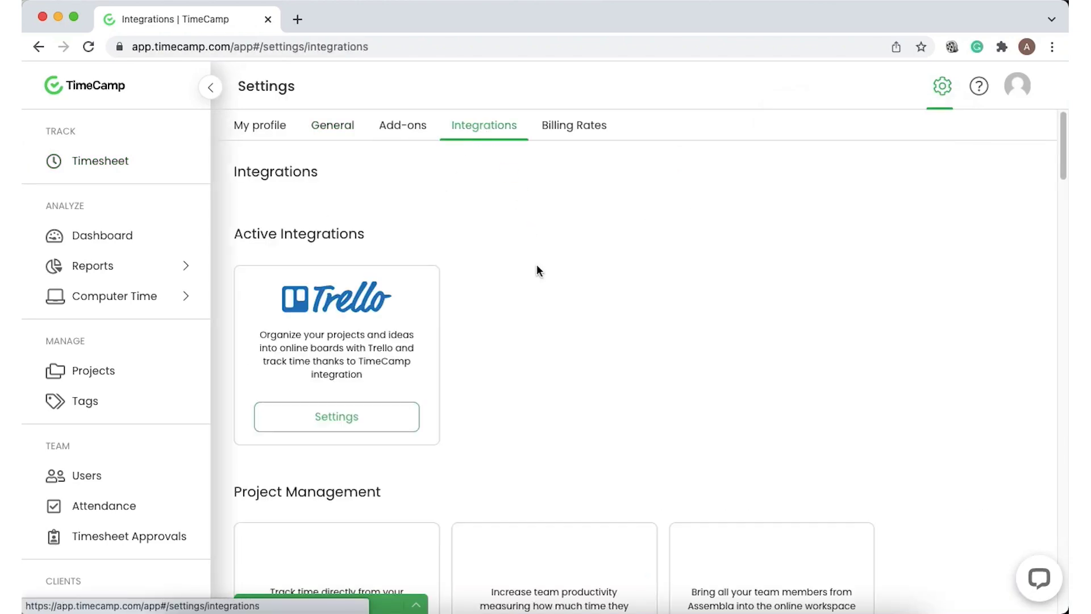
{"action": "scroll", "coordinate": [538, 269], "scroll_direction": "down", "scroll_amount": 10}
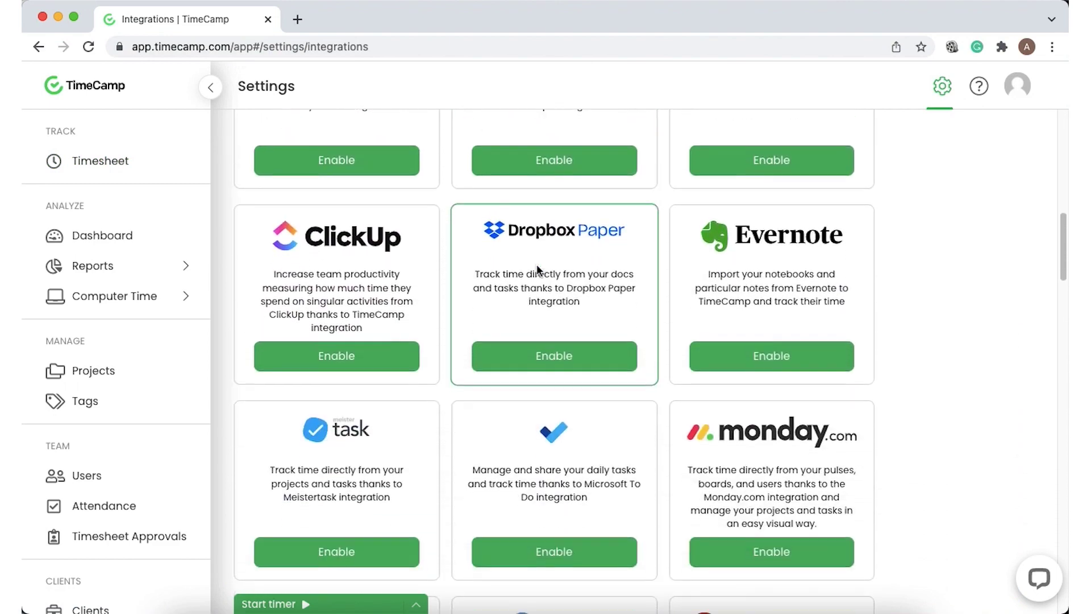
{"action": "left_click", "coordinate": [386, 339]}
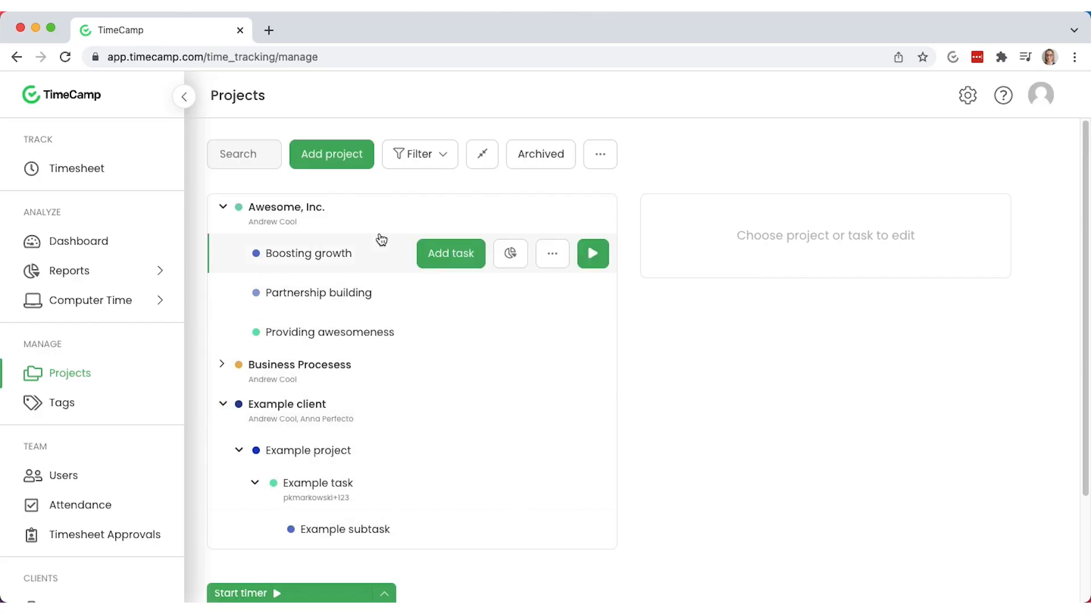
Step: Create a new project named Company Inc
{"action": "left_click", "coordinate": [361, 156]}
{"action": "double_click", "coordinate": [341, 206]}
{"action": "type", "text": "Company Inc."}
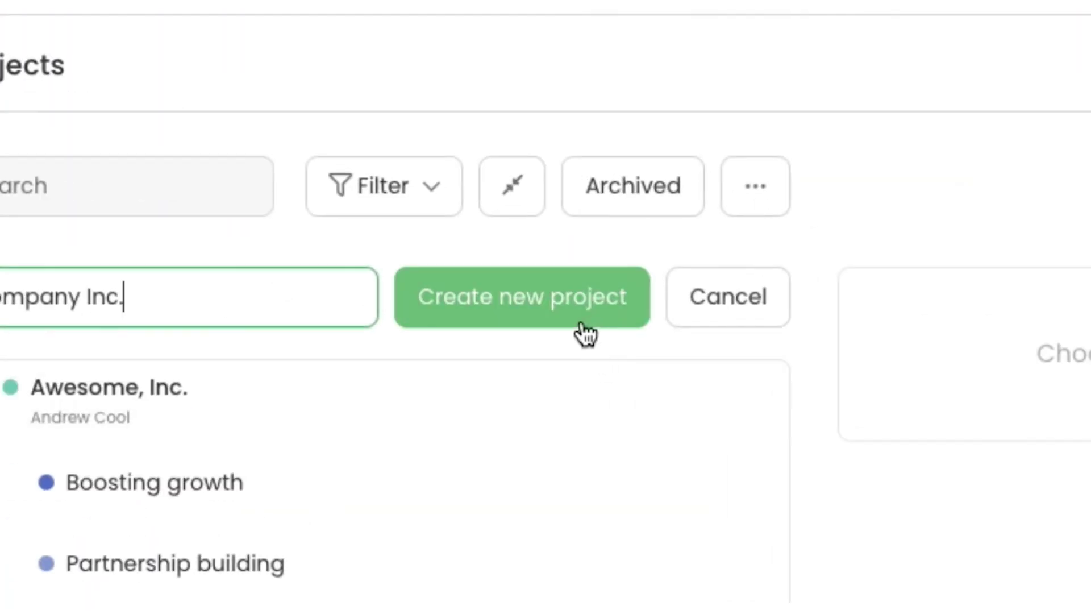
{"action": "left_click", "coordinate": [585, 332]}
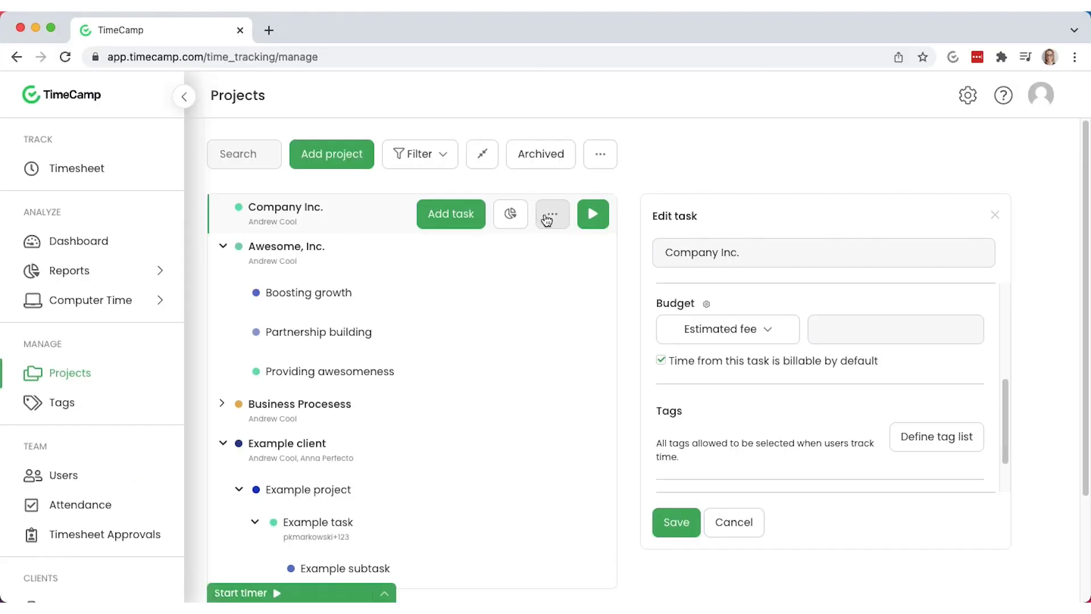
Step: Archive the Company Inc. project and confirm
{"action": "left_click", "coordinate": [547, 220]}
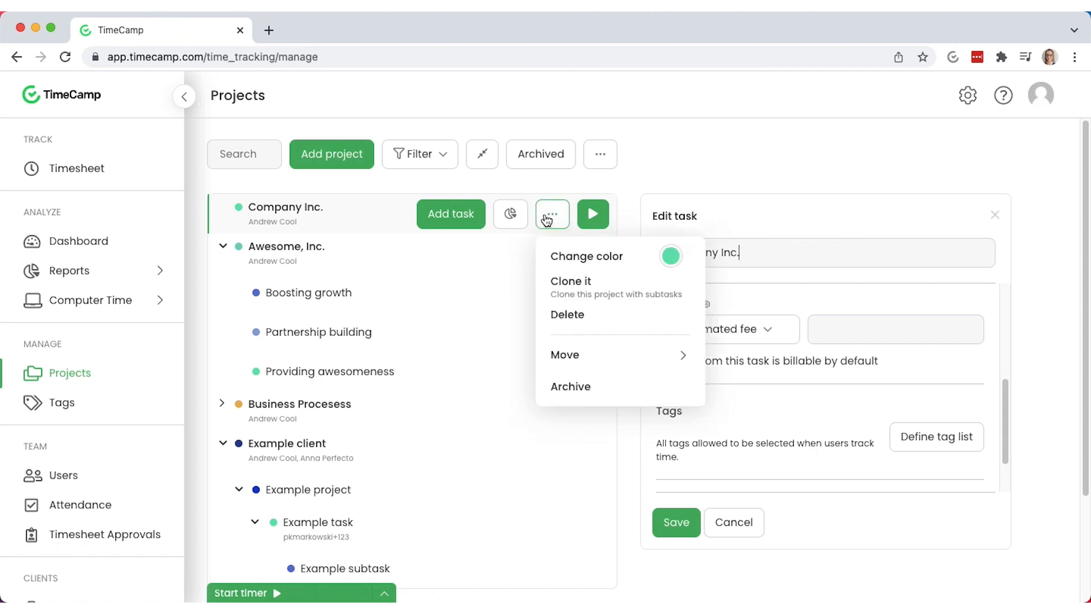
{"action": "left_click", "coordinate": [619, 390]}
{"action": "left_click", "coordinate": [764, 168]}
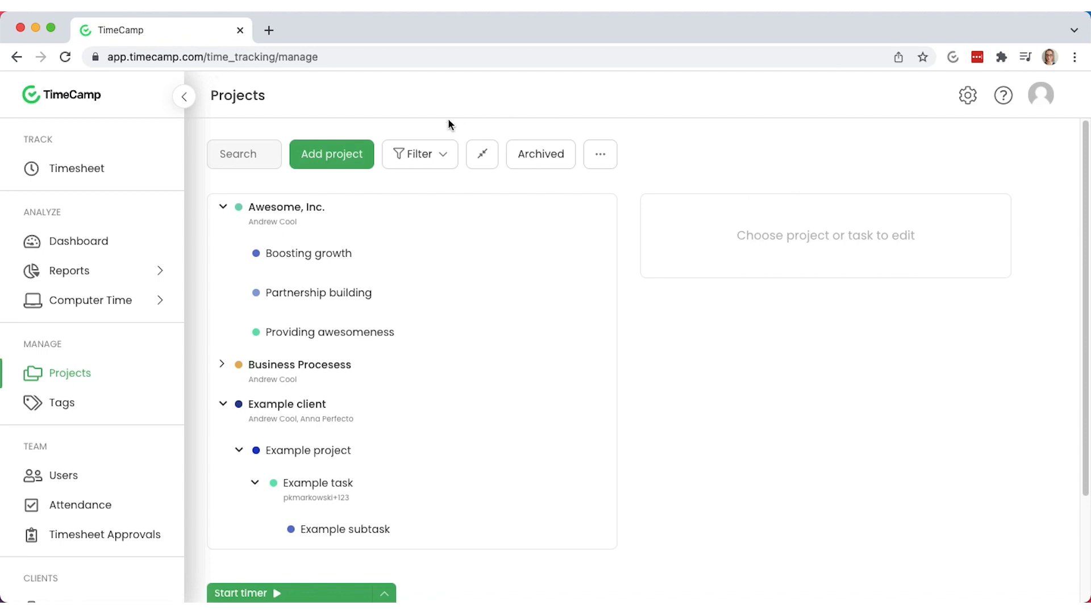
Step: Change Awesome, Inc.'s colour to green, review its 500-hour budget, then show project import options
{"action": "mouse_move", "coordinate": [374, 212]}
{"action": "left_click", "coordinate": [361, 212]}
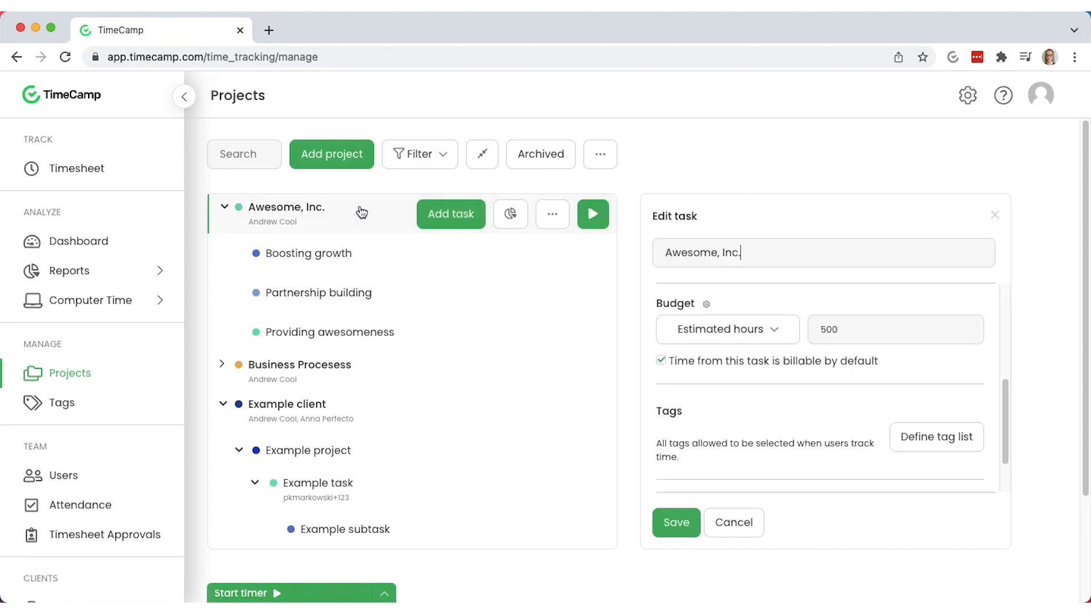
{"action": "scroll", "coordinate": [784, 267], "scroll_direction": "down", "scroll_amount": 2}
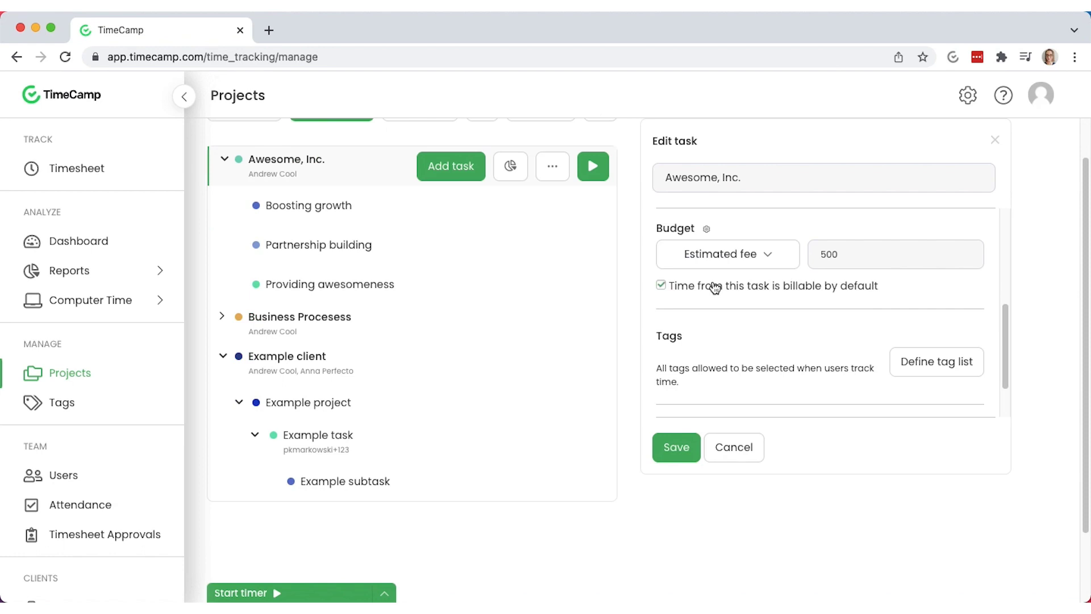
{"action": "left_click", "coordinate": [553, 167]}
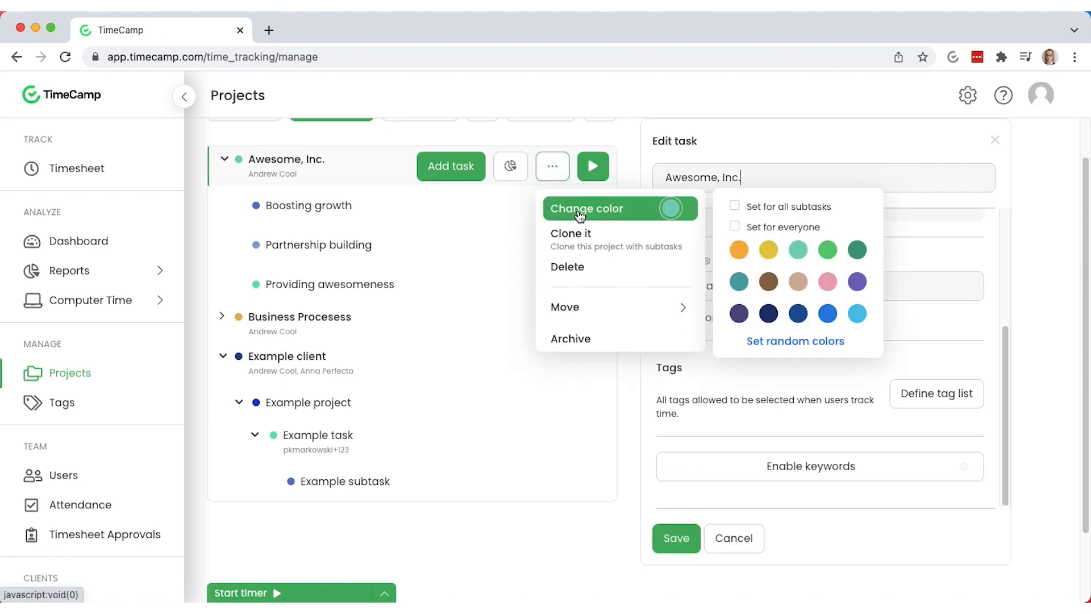
{"action": "mouse_move", "coordinate": [682, 208]}
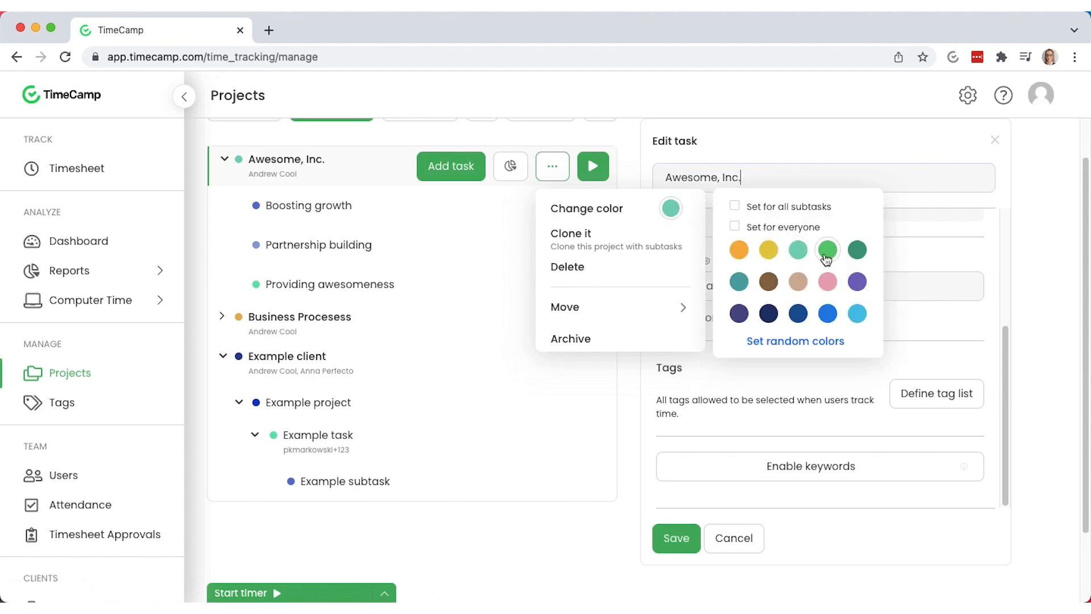
{"action": "left_click", "coordinate": [827, 251]}
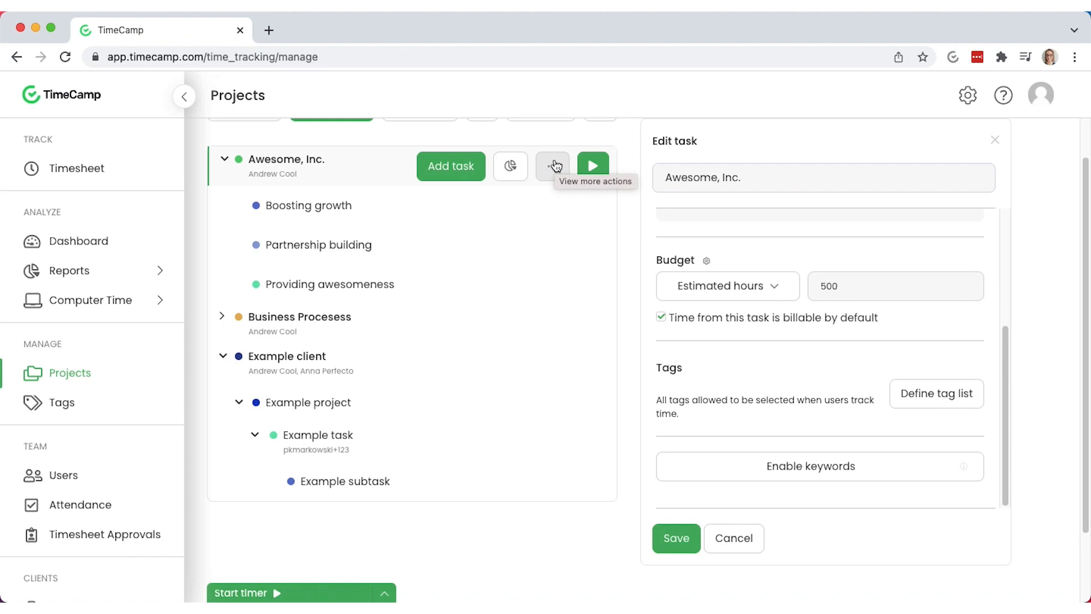
{"action": "scroll", "coordinate": [556, 166], "scroll_direction": "up", "scroll_amount": 2}
{"action": "left_click", "coordinate": [609, 133]}
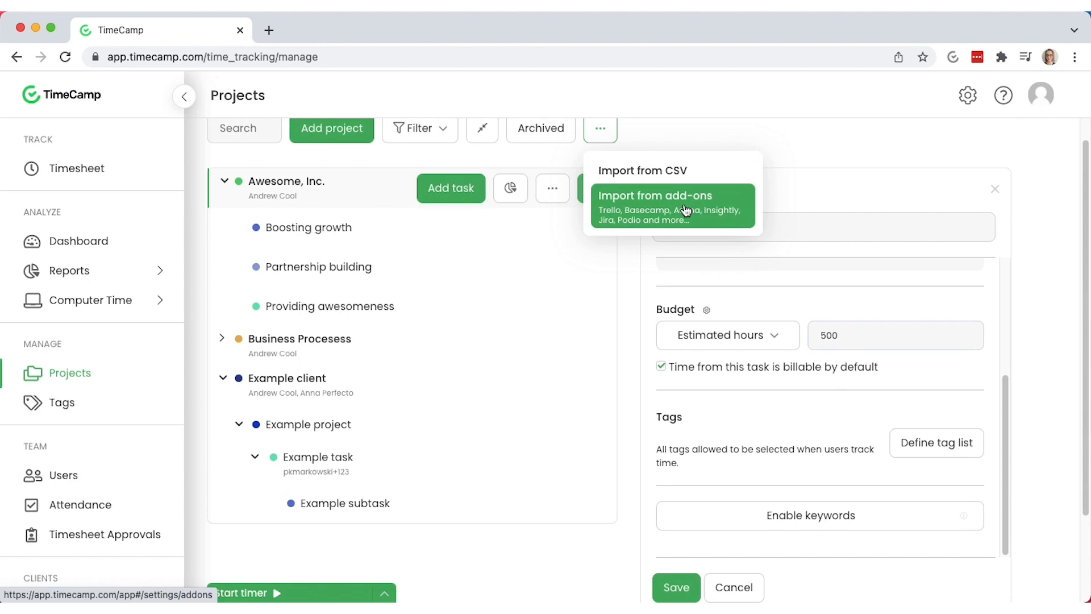
Step: Choose Import from add-ons and scroll through the available integrations
{"action": "left_click", "coordinate": [597, 174]}
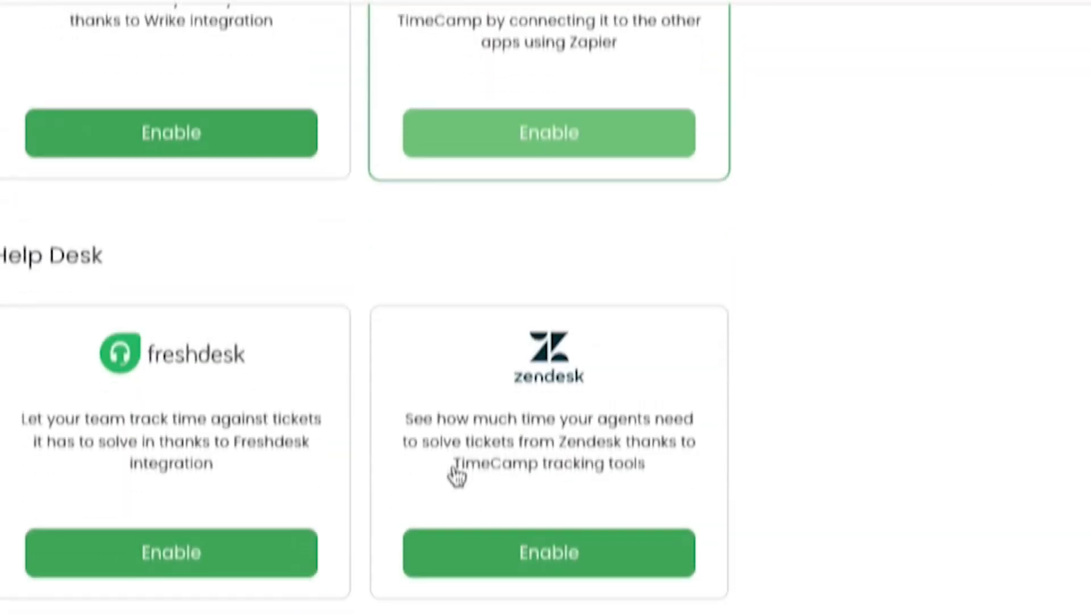
{"action": "scroll", "coordinate": [452, 475], "scroll_direction": "down", "scroll_amount": 8}
{"action": "scroll", "coordinate": [453, 466], "scroll_direction": "down", "scroll_amount": 10}
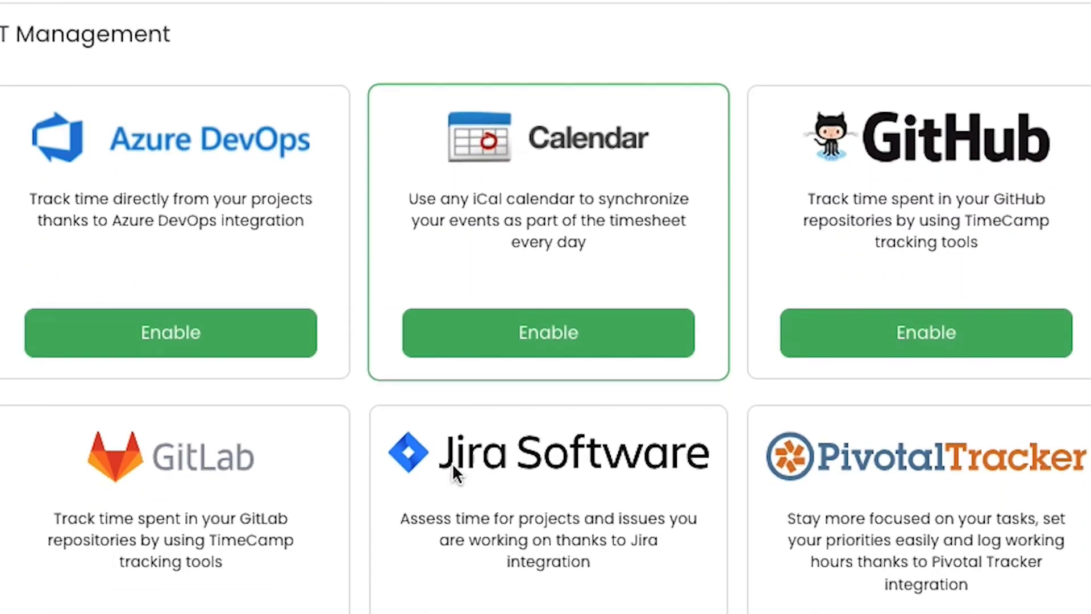
{"action": "scroll", "coordinate": [453, 476], "scroll_direction": "down", "scroll_amount": 8}
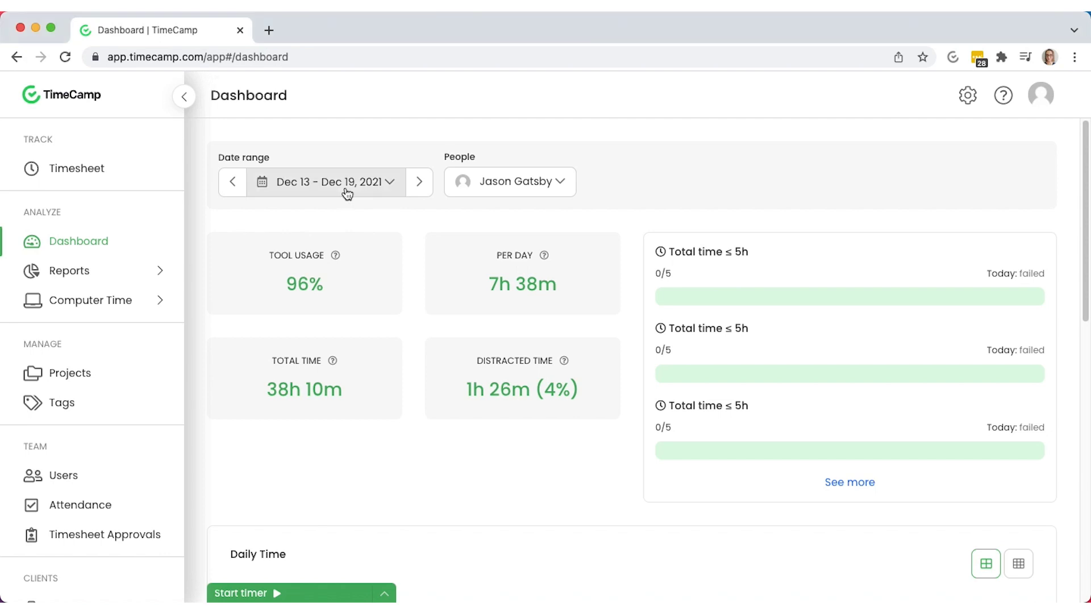
Step: Check the dashboard's people filter and scroll through the app, site and category charts
{"action": "left_click", "coordinate": [487, 198]}
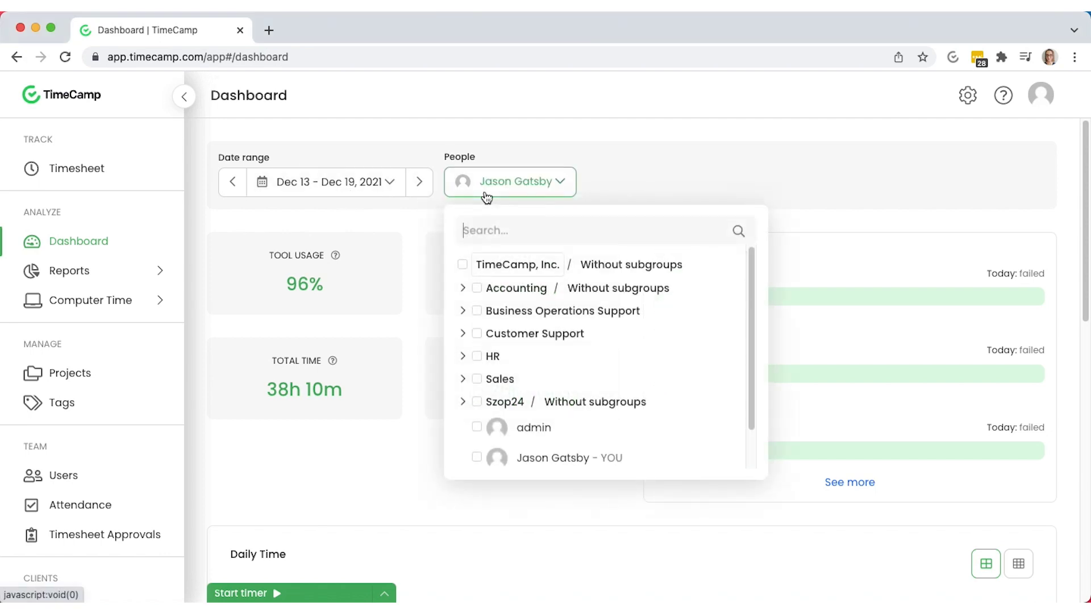
{"action": "left_click", "coordinate": [486, 198]}
{"action": "scroll", "coordinate": [518, 284], "scroll_direction": "down", "scroll_amount": 4}
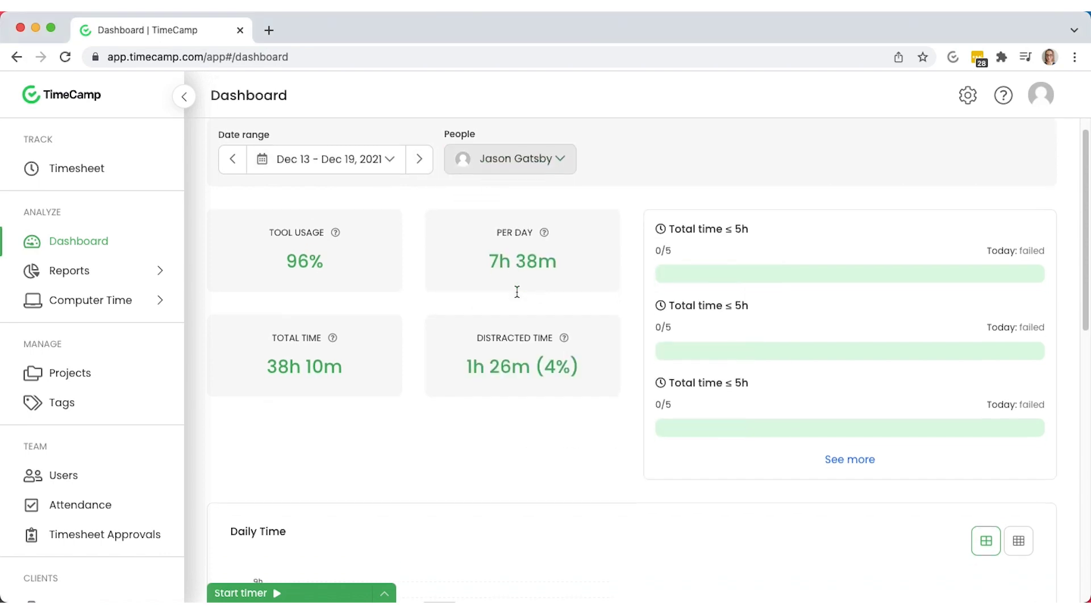
{"action": "scroll", "coordinate": [516, 291], "scroll_direction": "down", "scroll_amount": 3}
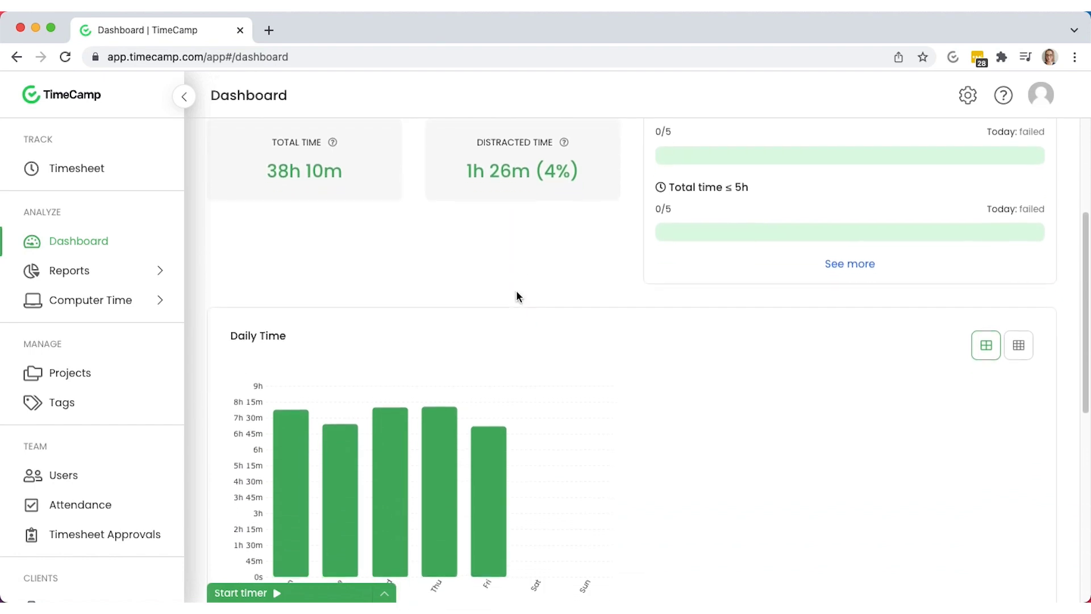
{"action": "scroll", "coordinate": [516, 291], "scroll_direction": "up", "scroll_amount": 3}
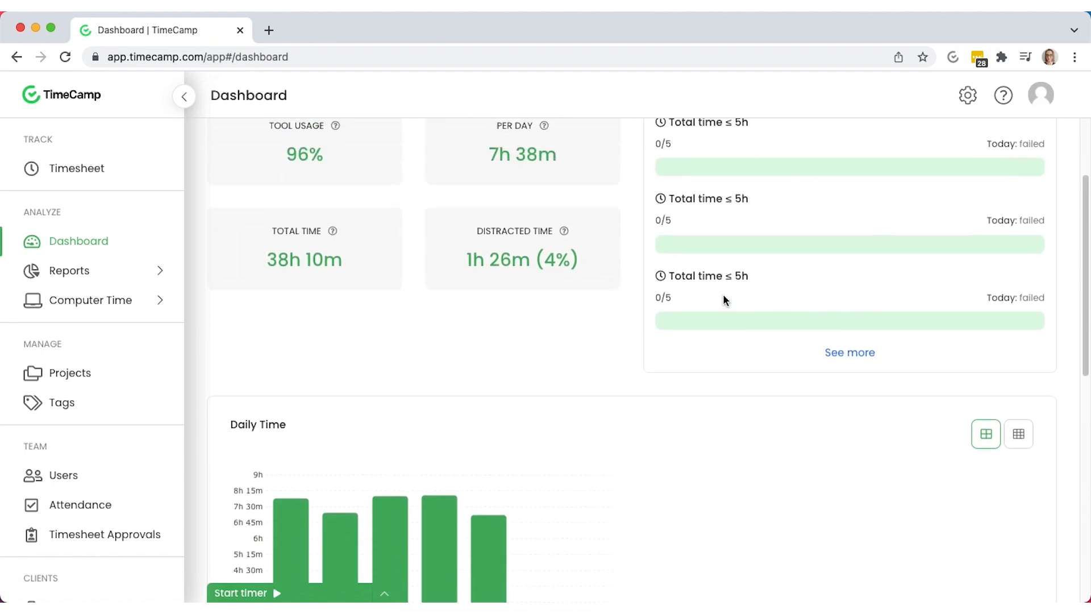
{"action": "scroll", "coordinate": [725, 299], "scroll_direction": "down", "scroll_amount": 7}
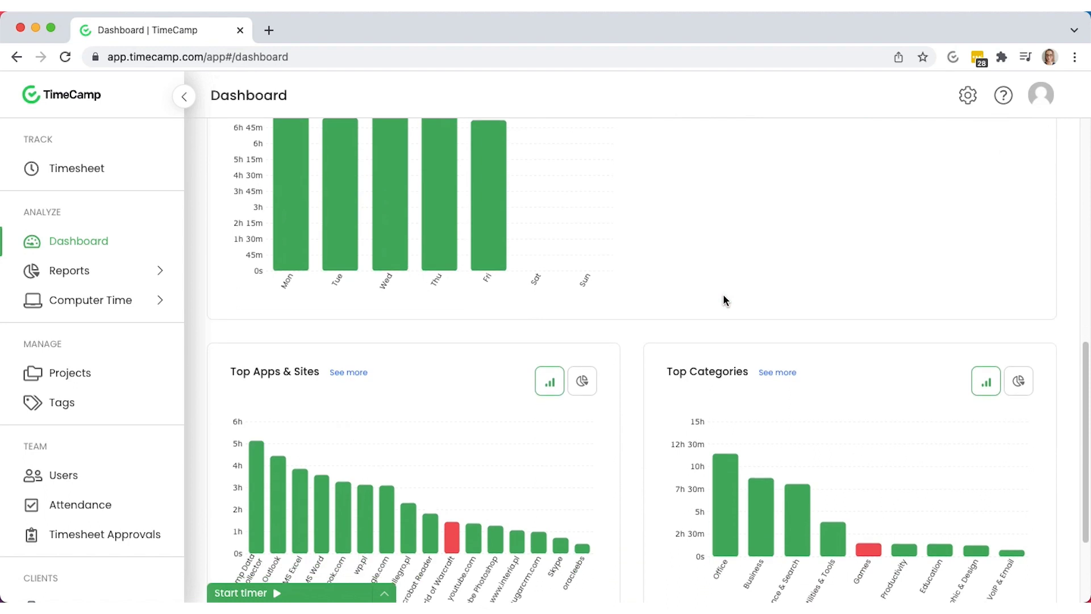
{"action": "scroll", "coordinate": [723, 294], "scroll_direction": "down", "scroll_amount": 2}
Step: Show Top Categories as a pie chart and bring up the Reports menu
{"action": "left_click", "coordinate": [1023, 287]}
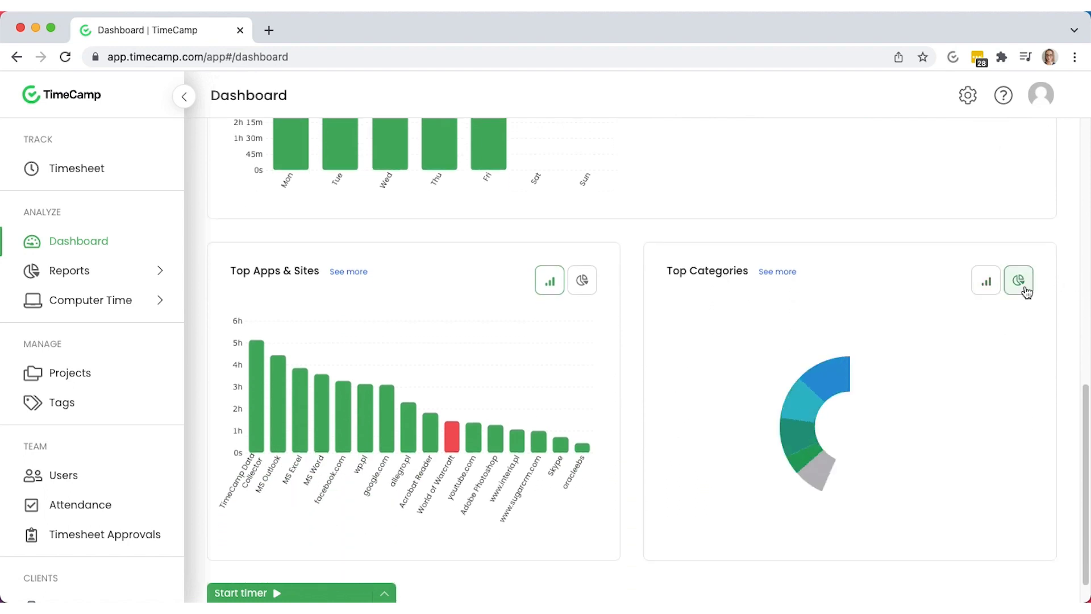
{"action": "left_click", "coordinate": [69, 270]}
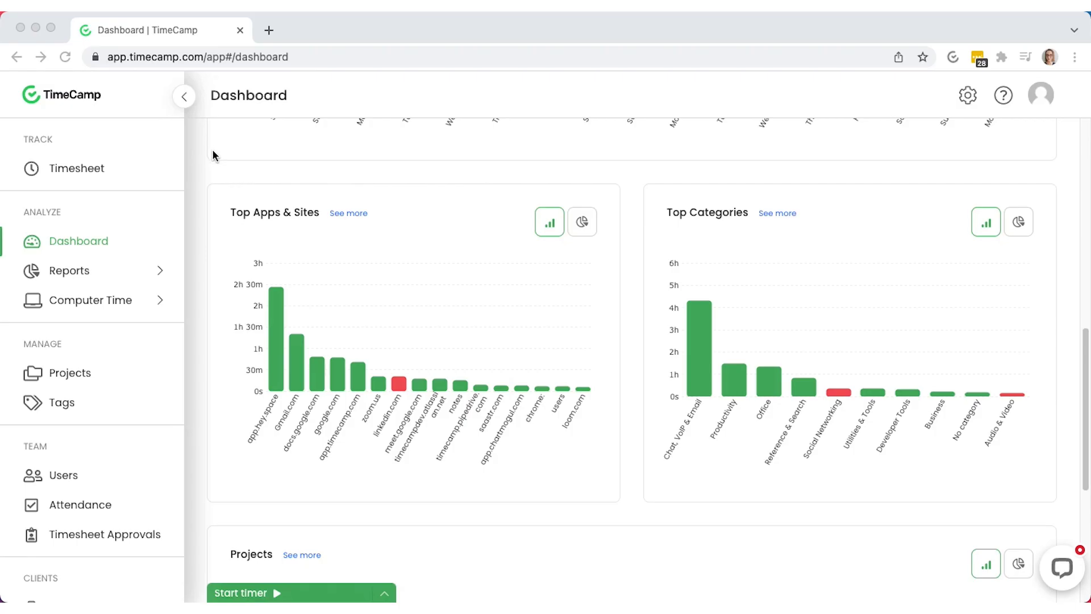
{"action": "left_click", "coordinate": [132, 277]}
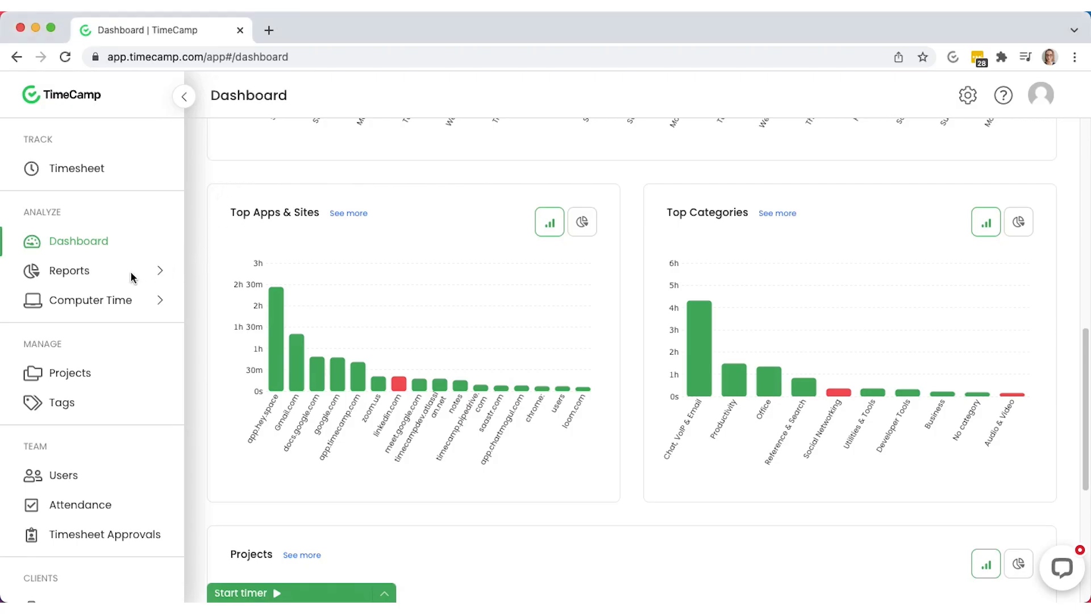
{"action": "left_click", "coordinate": [91, 271]}
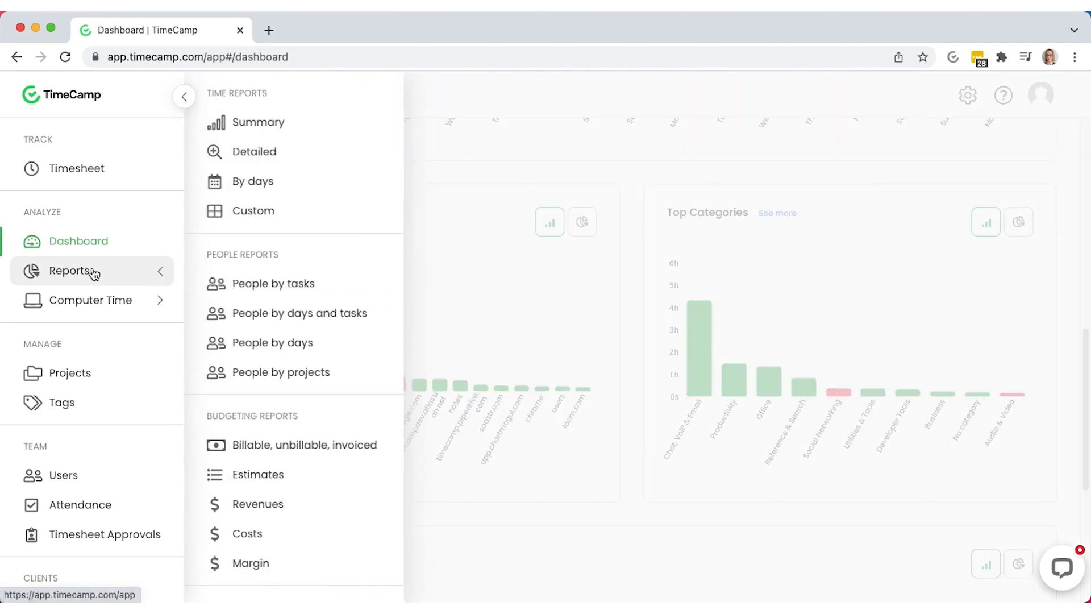
Step: Open the Summary report and inspect its Date range and People filter options
{"action": "left_click", "coordinate": [332, 129]}
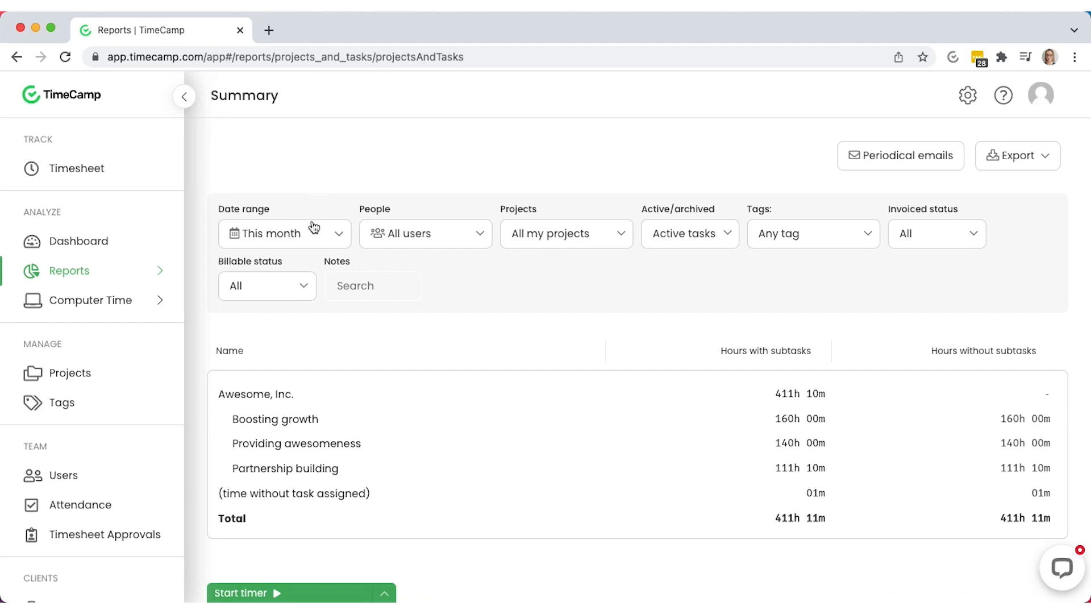
{"action": "left_click", "coordinate": [316, 237]}
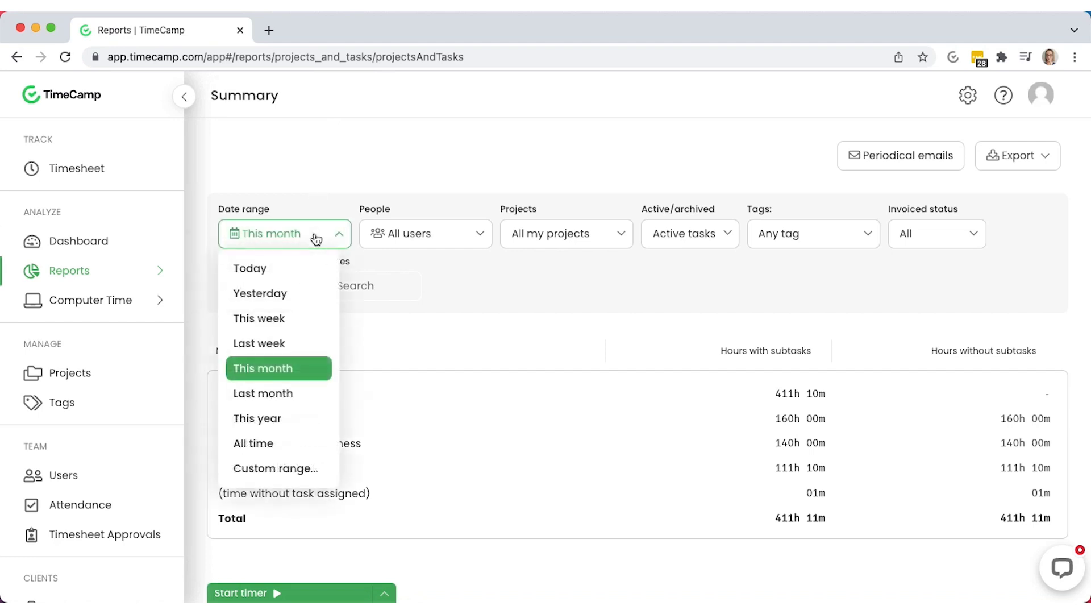
{"action": "left_click", "coordinate": [460, 238]}
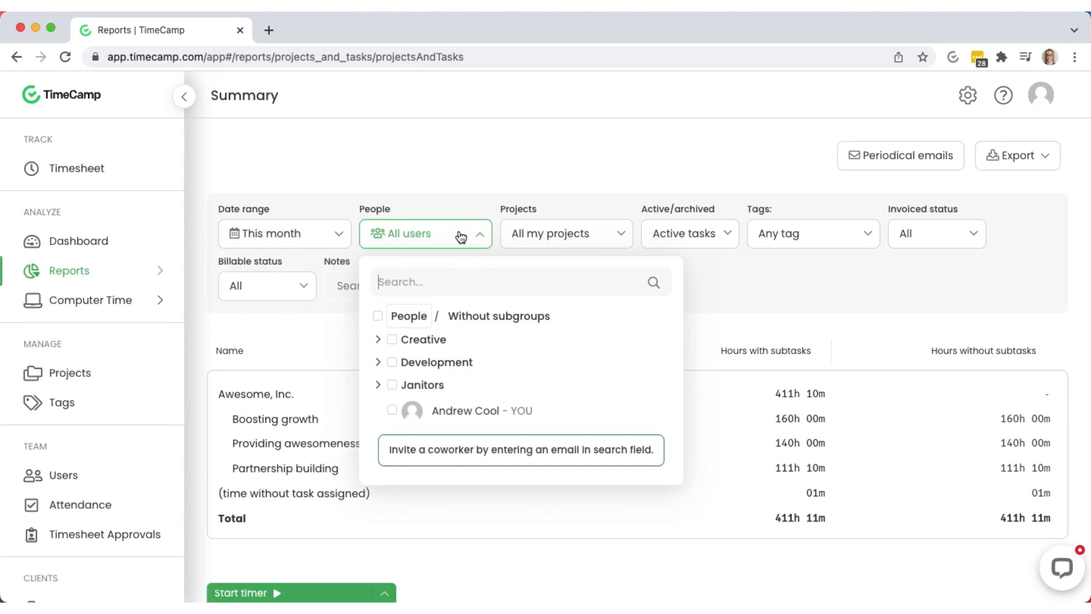
{"action": "left_click", "coordinate": [472, 193]}
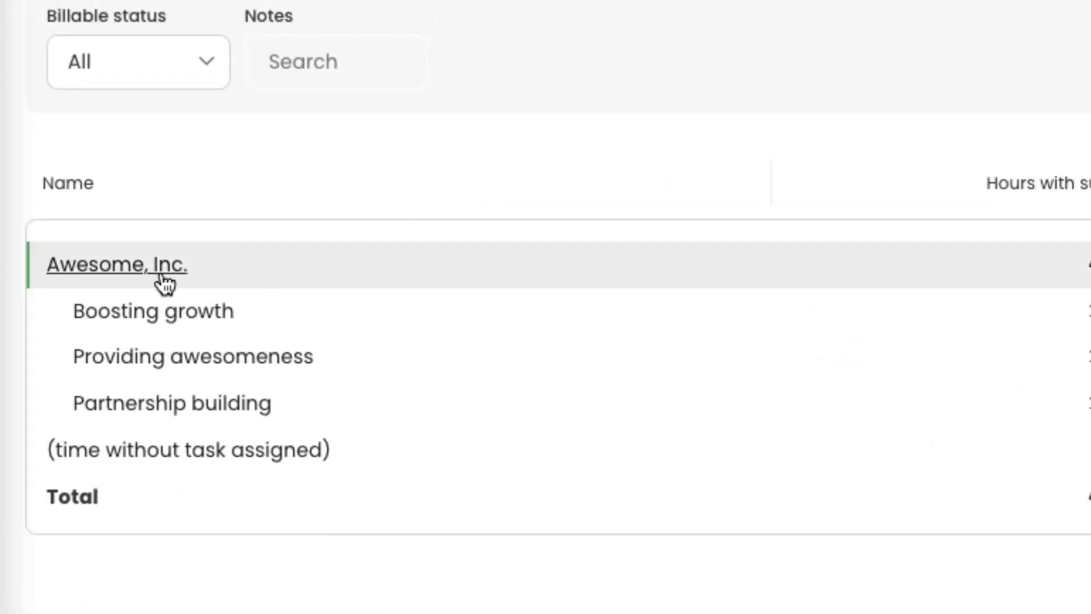
{"action": "left_click", "coordinate": [165, 282]}
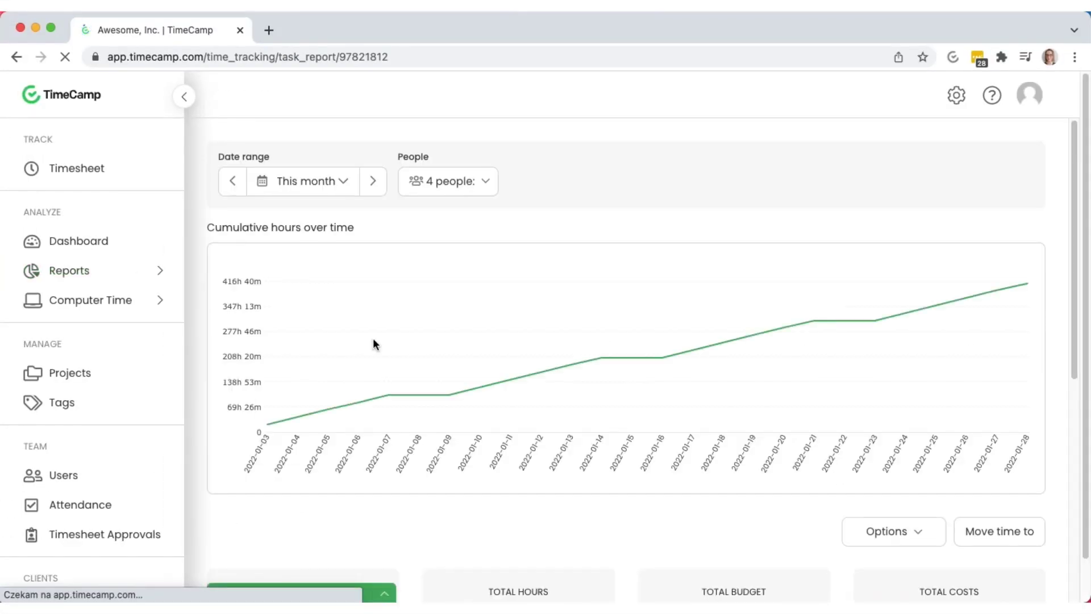
Step: Review Awesome, Inc. hours by task, by person and as individual time entries
{"action": "scroll", "coordinate": [374, 343], "scroll_direction": "down", "scroll_amount": 5}
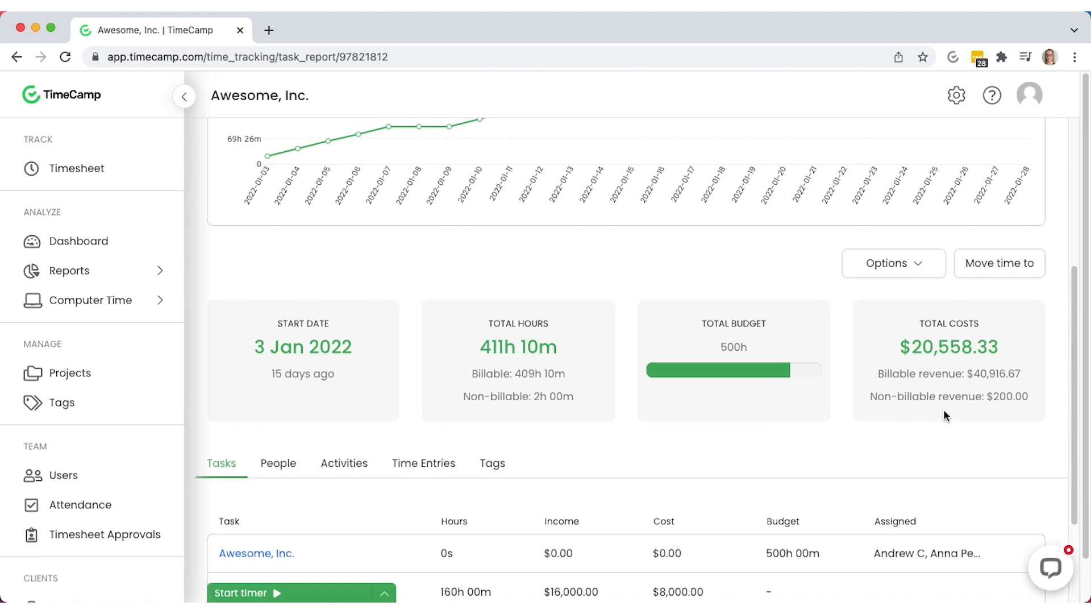
{"action": "scroll", "coordinate": [944, 409], "scroll_direction": "down", "scroll_amount": 3}
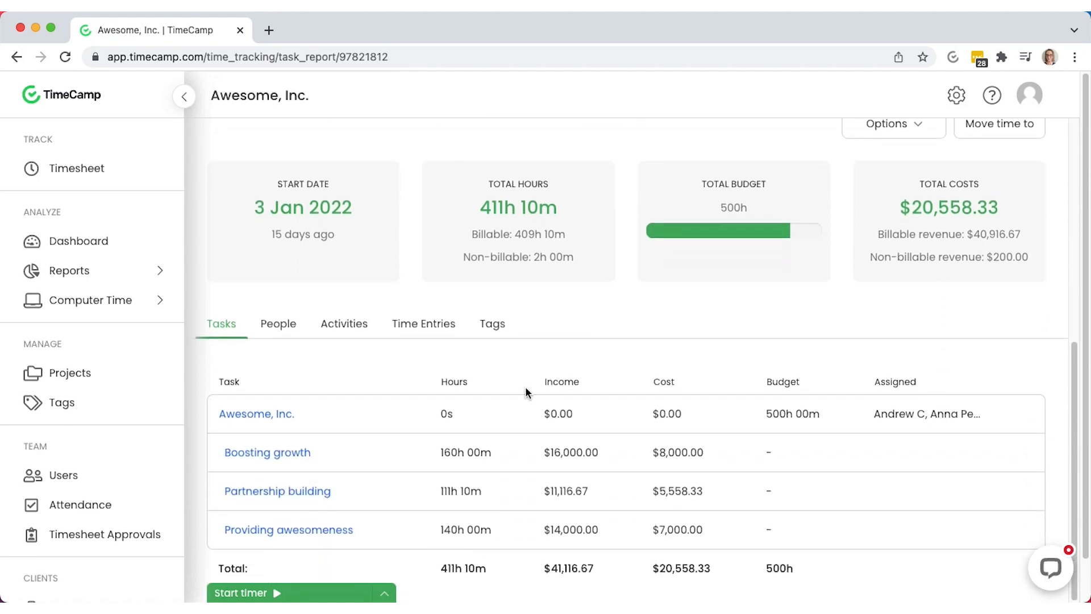
{"action": "left_click", "coordinate": [278, 323]}
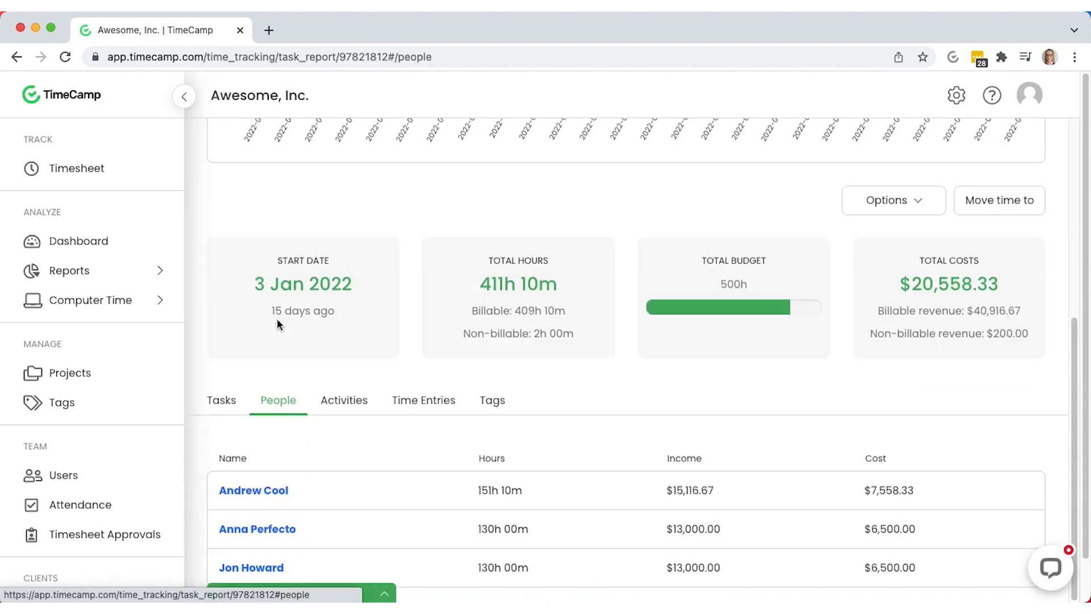
{"action": "left_click", "coordinate": [436, 408]}
{"action": "scroll", "coordinate": [436, 408], "scroll_direction": "down", "scroll_amount": 3}
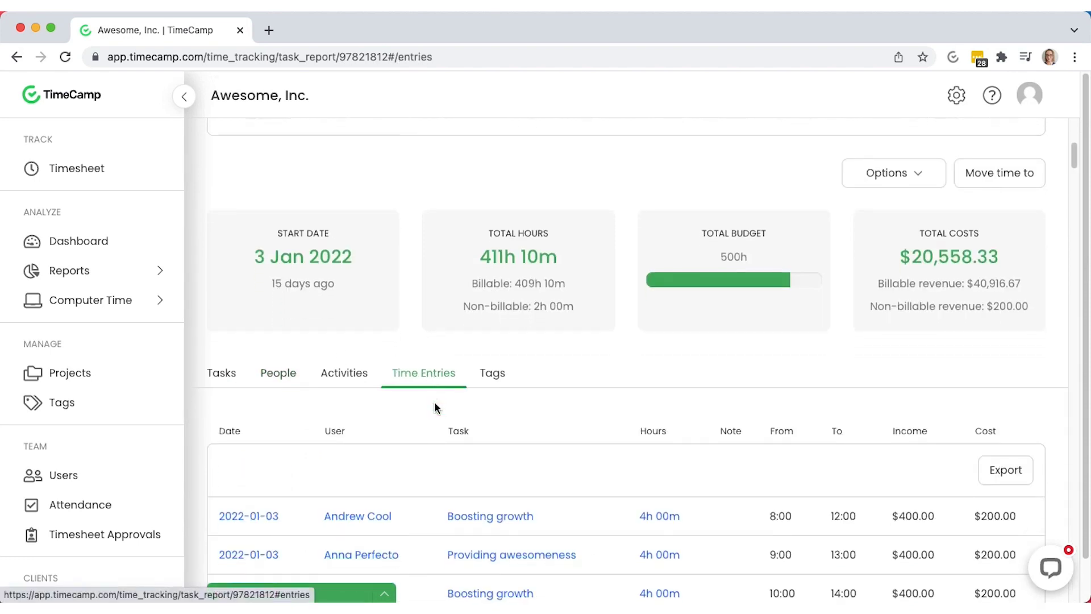
{"action": "scroll", "coordinate": [434, 407], "scroll_direction": "down", "scroll_amount": 3}
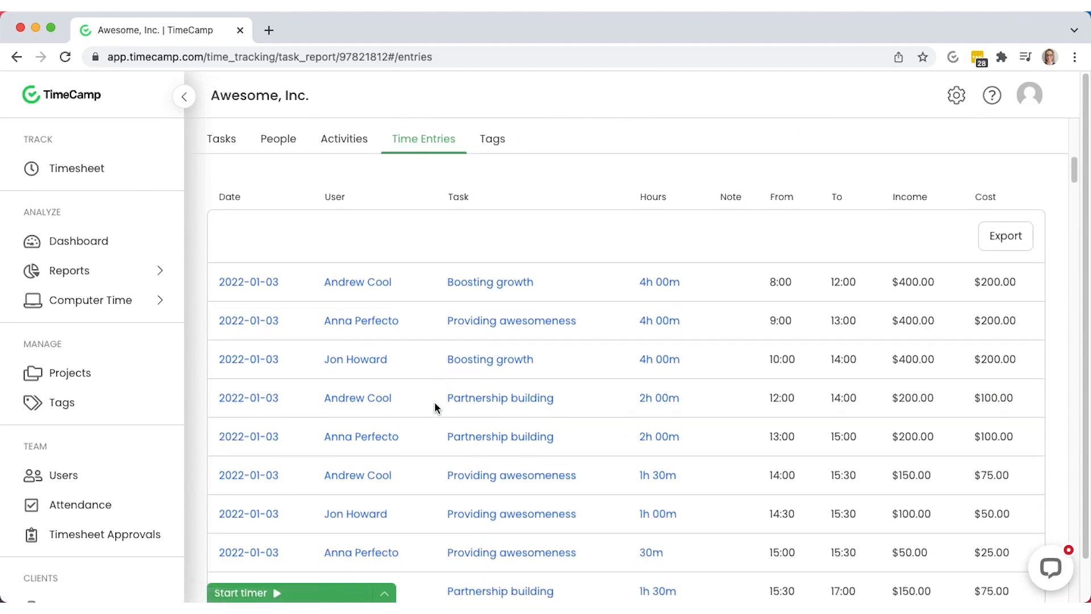
{"action": "left_click", "coordinate": [161, 271]}
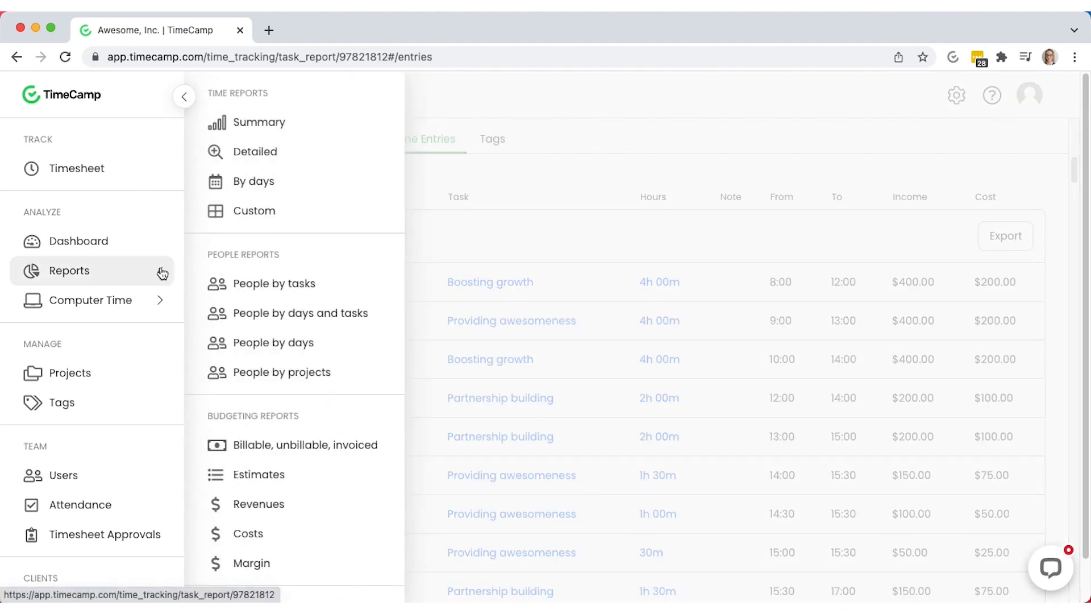
Step: View People by tasks, then group the Custom pivot rows by Billable above Task
{"action": "left_click", "coordinate": [280, 300]}
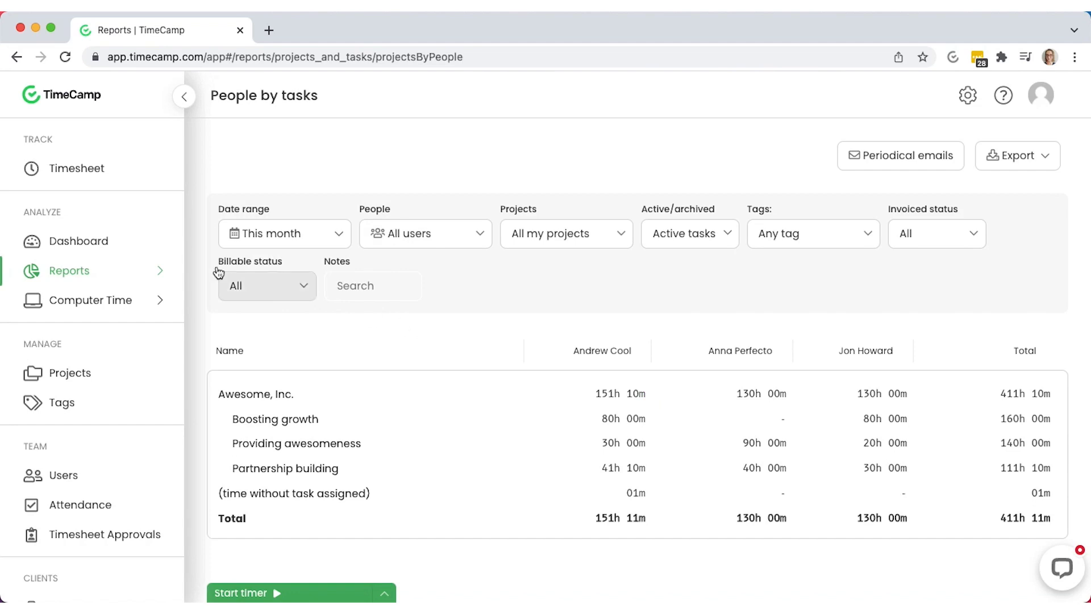
{"action": "mouse_move", "coordinate": [142, 270]}
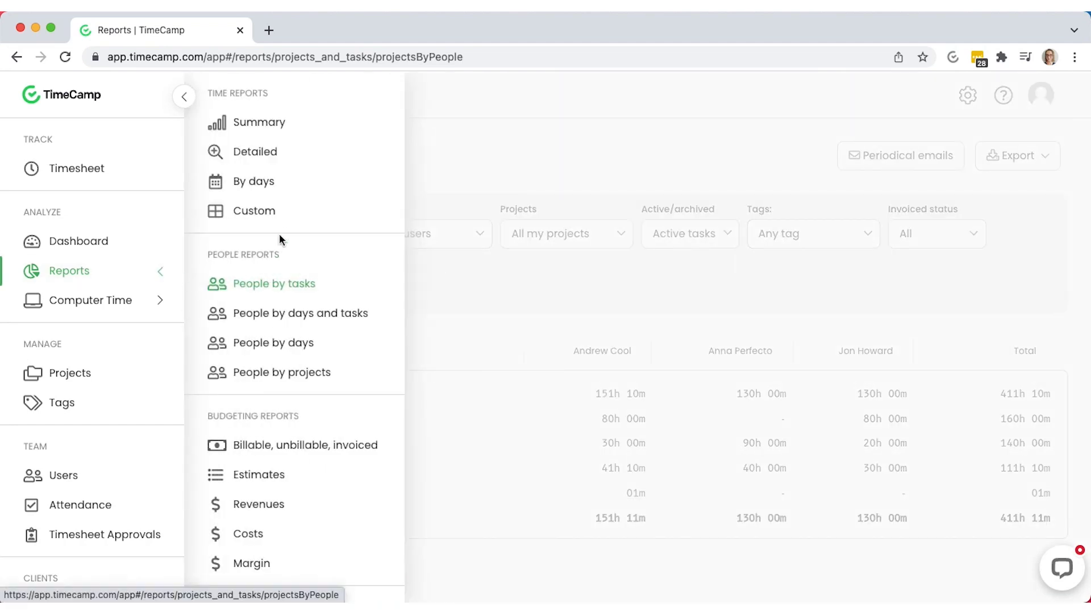
{"action": "left_click", "coordinate": [298, 214]}
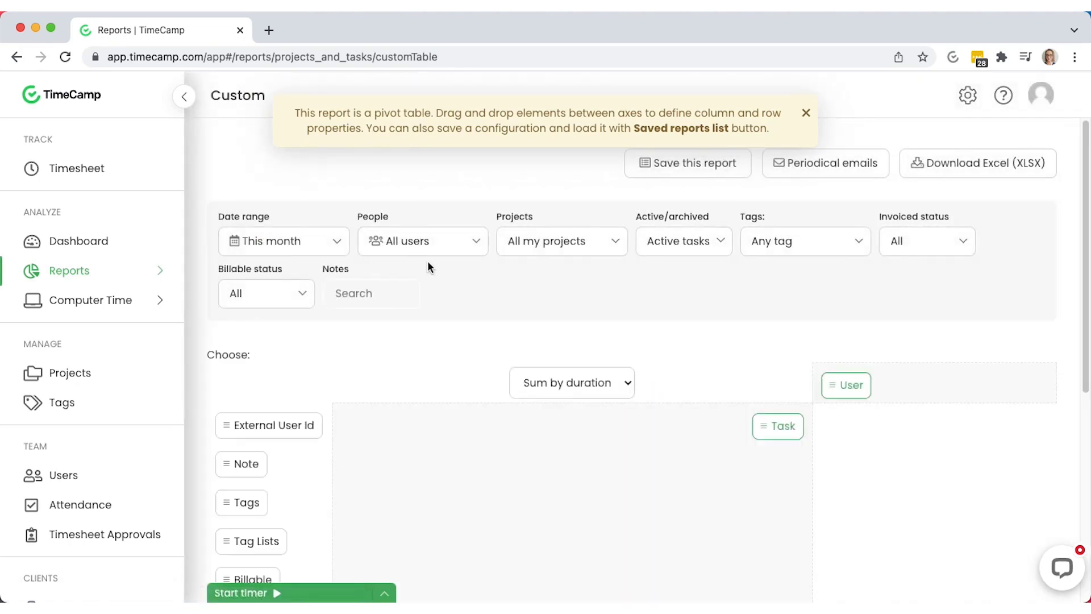
{"action": "scroll", "coordinate": [425, 267], "scroll_direction": "down", "scroll_amount": 3}
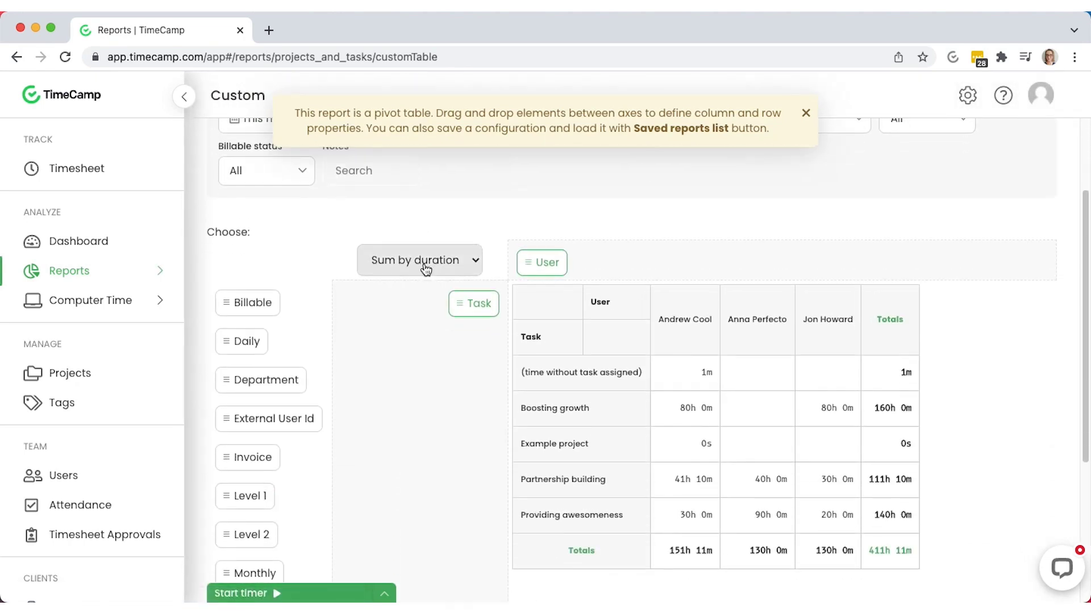
{"action": "left_click_drag", "start_coordinate": [238, 304], "coordinate": [460, 351]}
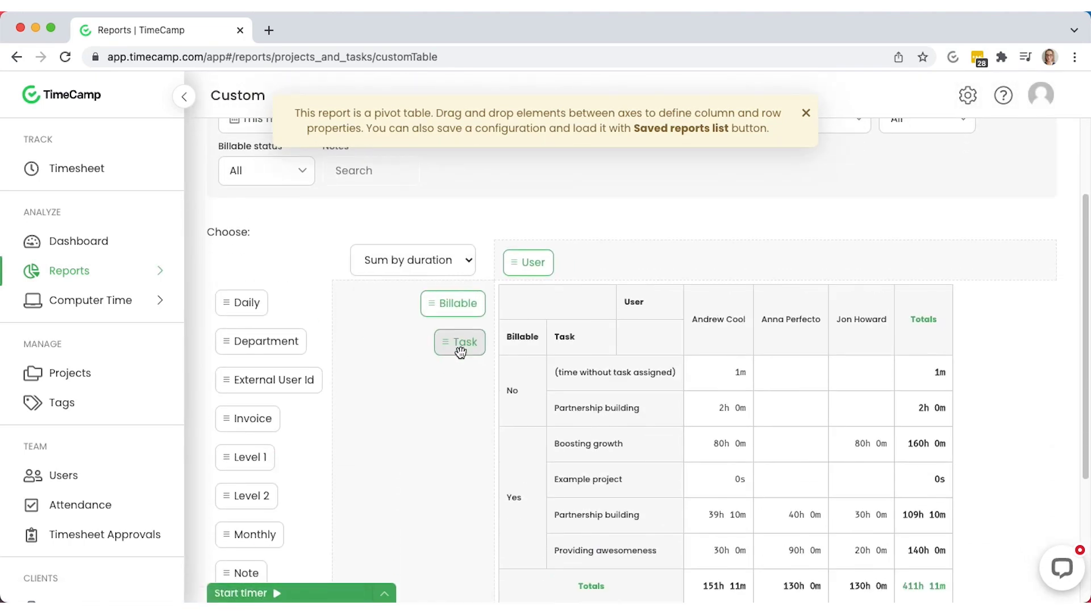
{"action": "scroll", "coordinate": [460, 351], "scroll_direction": "down", "scroll_amount": 3}
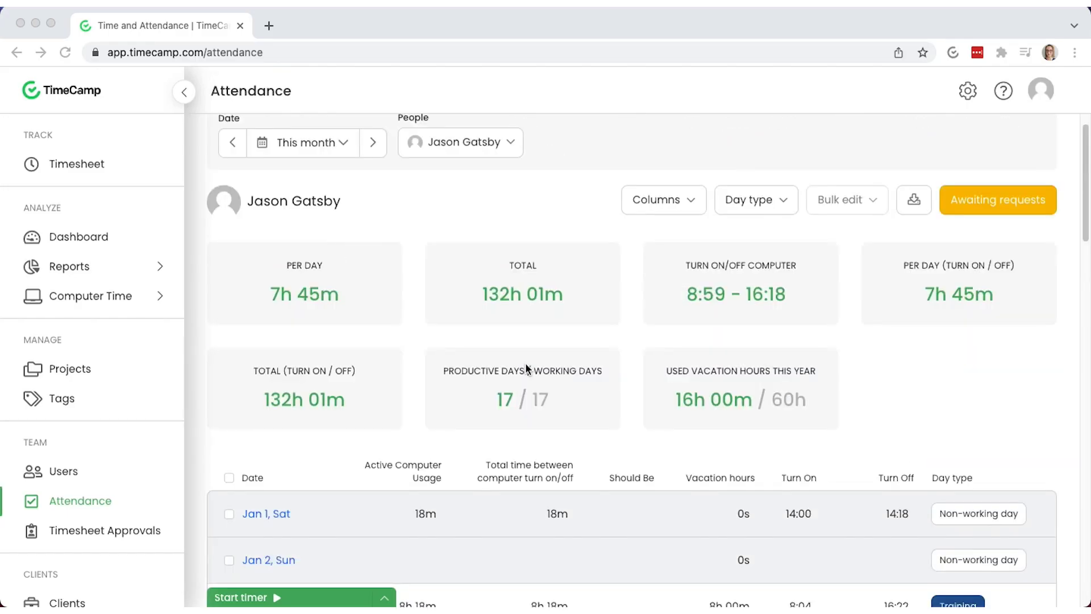
Step: Mark Jan 6 and Jan 7 on the Attendance page for editing
{"action": "scroll", "coordinate": [525, 363], "scroll_direction": "down", "scroll_amount": 2}
{"action": "scroll", "coordinate": [527, 369], "scroll_direction": "down", "scroll_amount": 5}
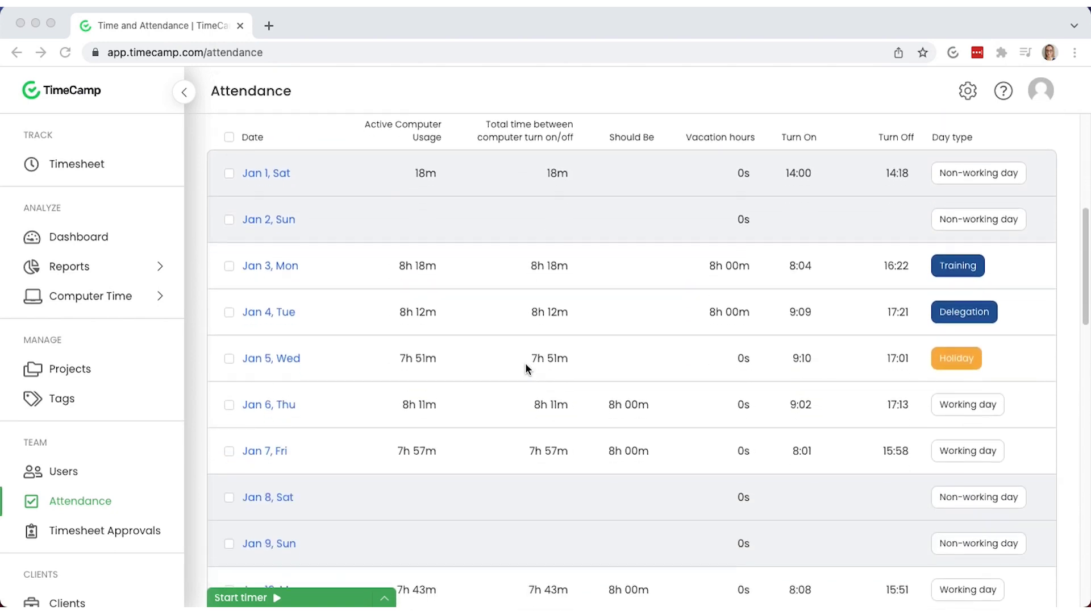
{"action": "scroll", "coordinate": [525, 369], "scroll_direction": "down", "scroll_amount": 1}
{"action": "left_click", "coordinate": [230, 366]}
{"action": "left_click", "coordinate": [229, 365]}
{"action": "left_click", "coordinate": [229, 411]}
{"action": "scroll", "coordinate": [484, 288], "scroll_direction": "up", "scroll_amount": 5}
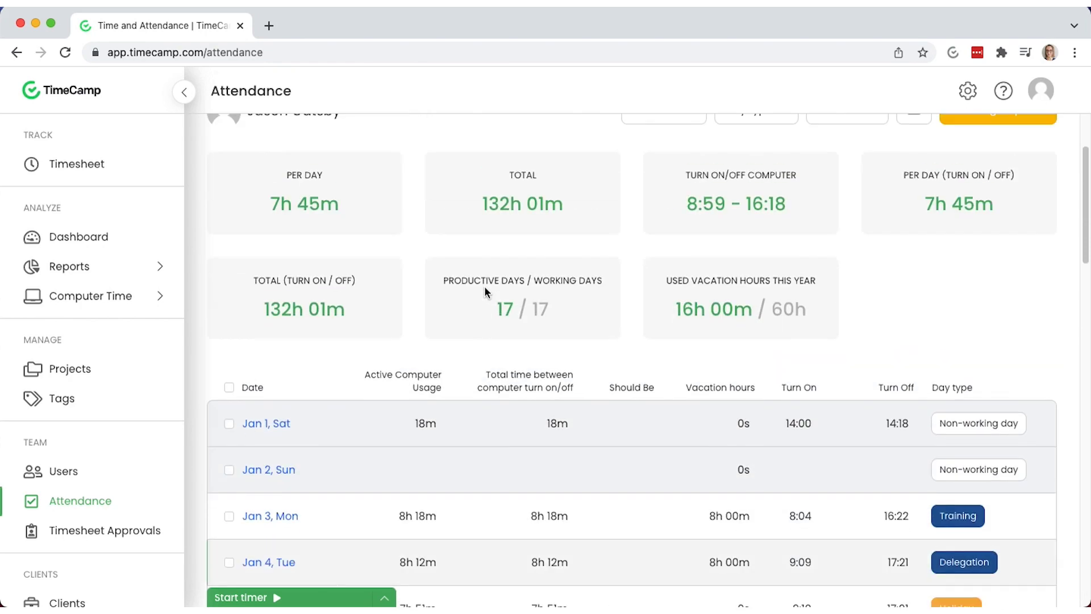
{"action": "scroll", "coordinate": [486, 287], "scroll_direction": "up", "scroll_amount": 2}
Step: Bulk edit the marked days to the Working day type and save
{"action": "left_click", "coordinate": [854, 174]}
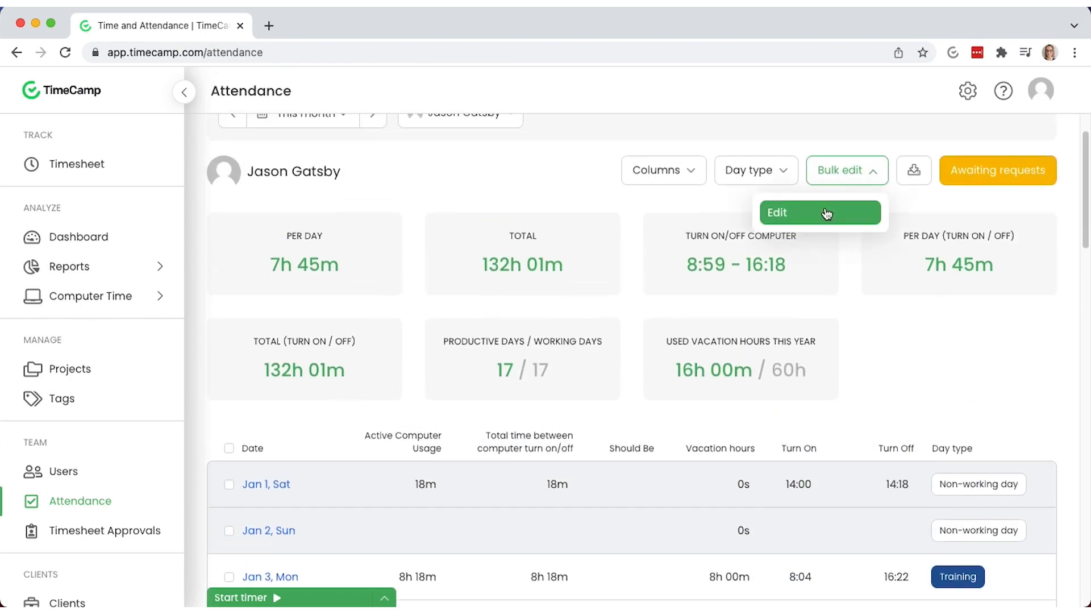
{"action": "left_click", "coordinate": [827, 213]}
{"action": "left_click", "coordinate": [661, 236]}
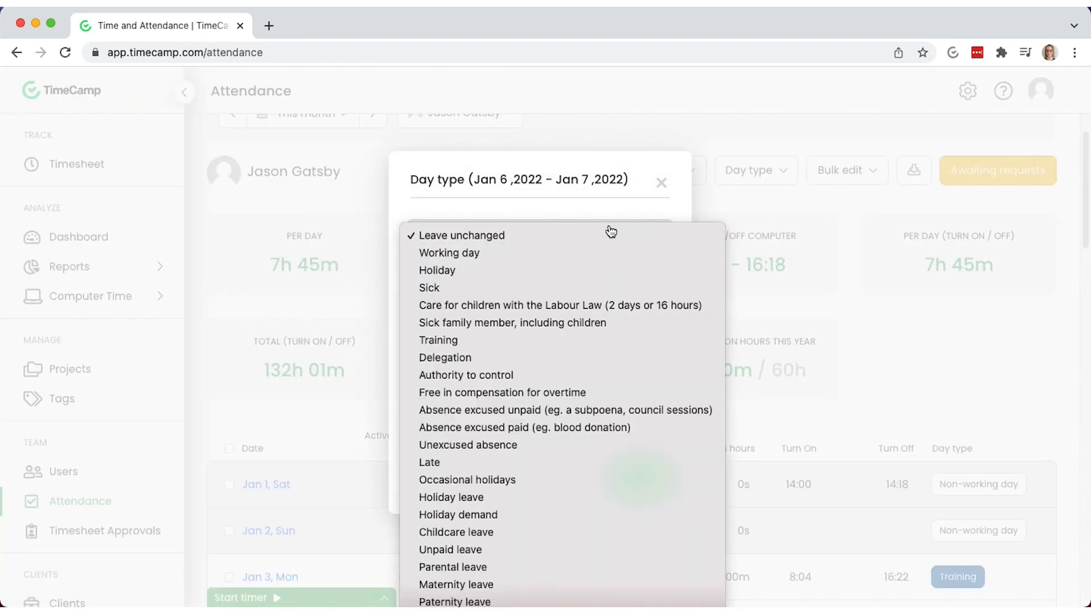
{"action": "left_click", "coordinate": [580, 258]}
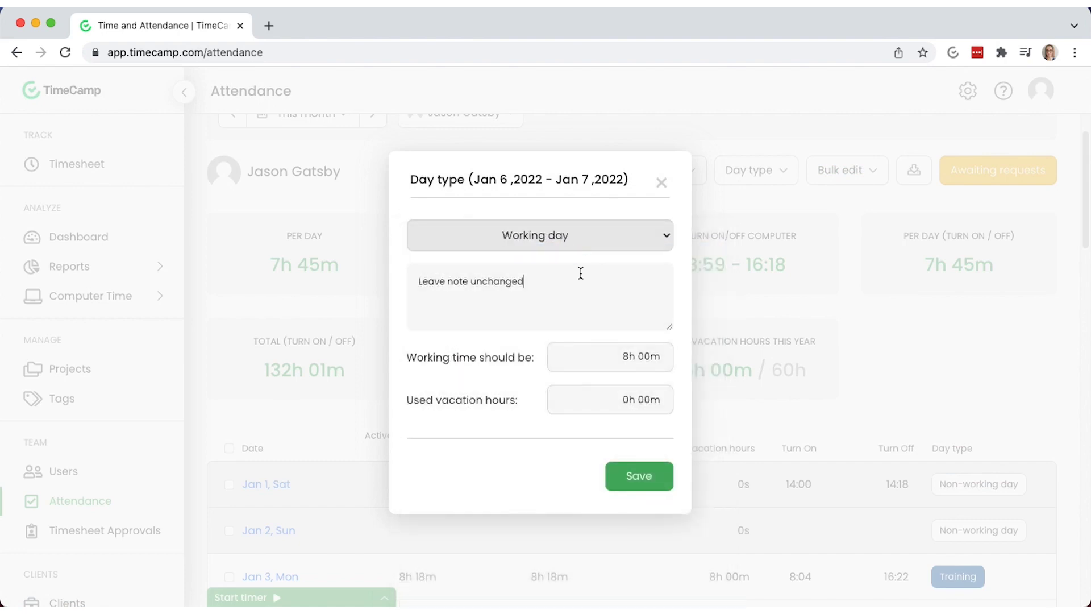
{"action": "left_click", "coordinate": [637, 472]}
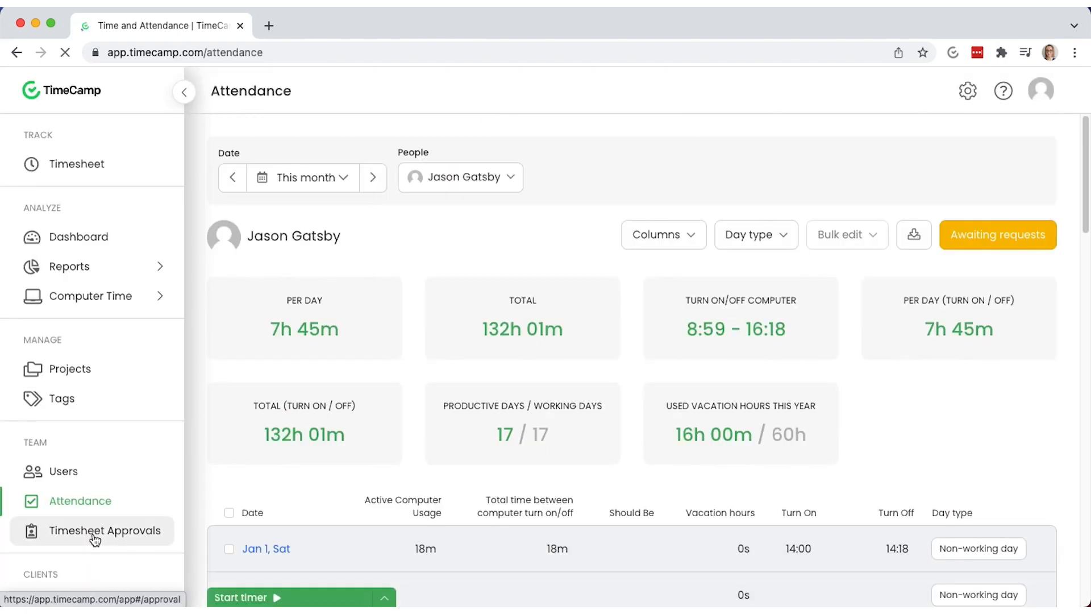
Step: Approve the pending Jan 24 – Jan 30, 2022 timesheet
{"action": "left_click", "coordinate": [95, 537]}
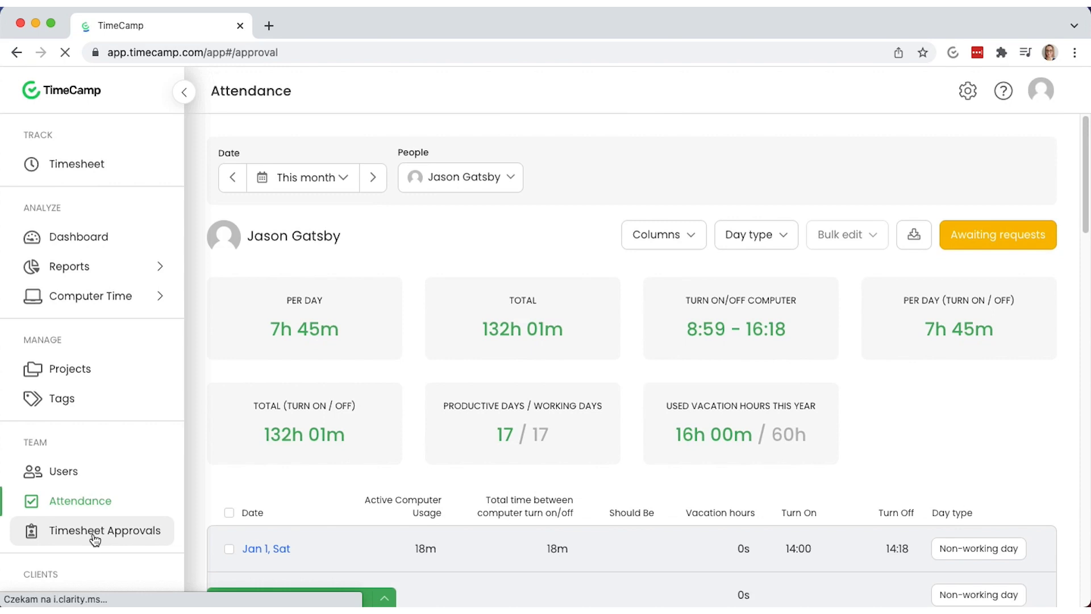
{"action": "scroll", "coordinate": [432, 435], "scroll_direction": "down", "scroll_amount": 1}
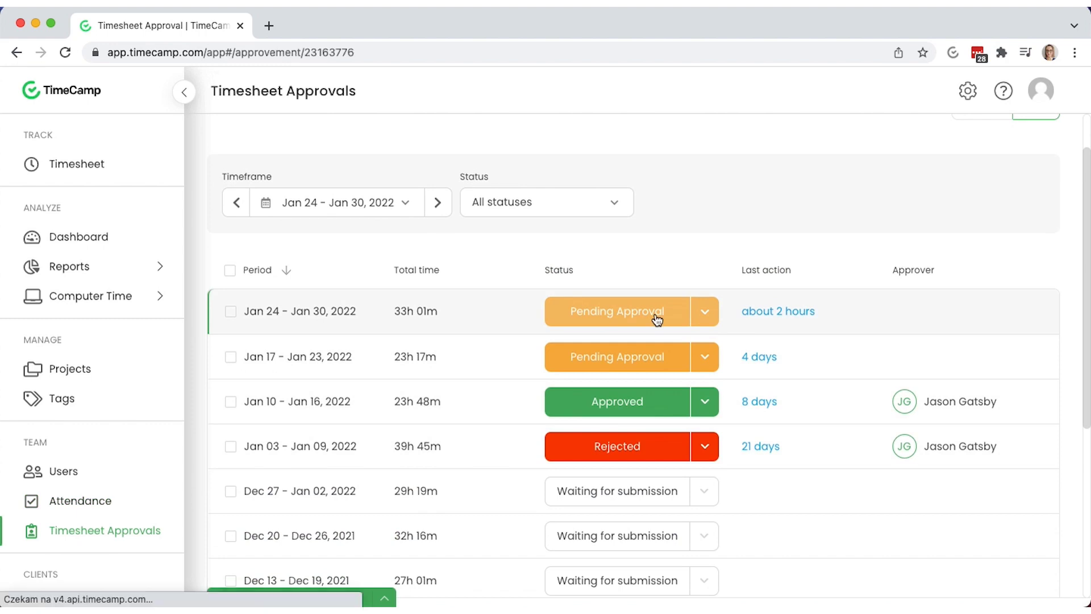
{"action": "left_click", "coordinate": [658, 320]}
{"action": "left_click", "coordinate": [870, 557]}
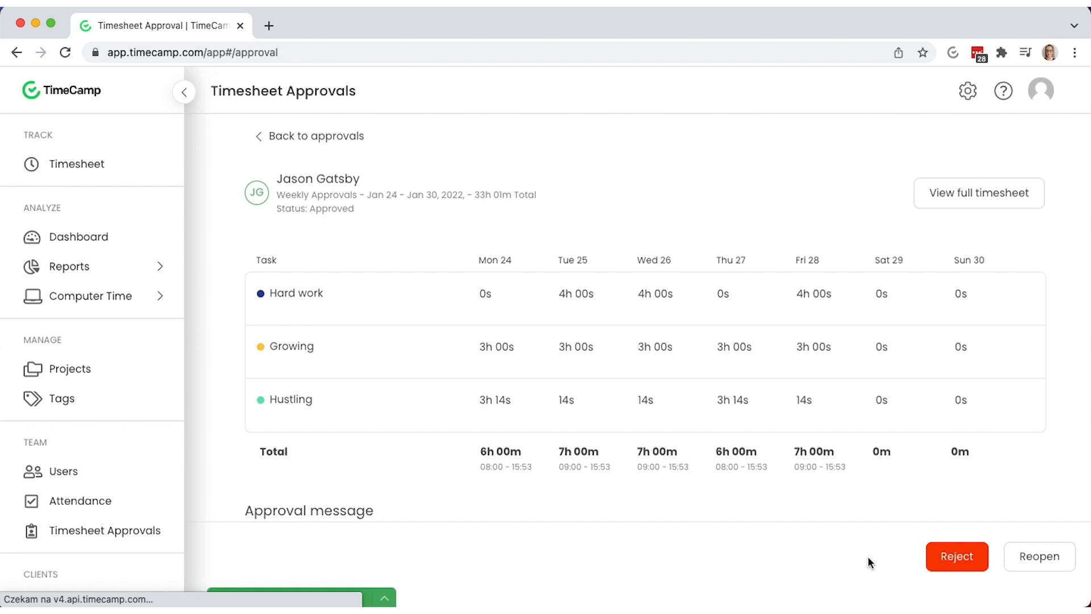
Step: Send a submission reminder for the Dec 27 – Jan 02 week
{"action": "scroll", "coordinate": [606, 456], "scroll_direction": "down", "scroll_amount": 3}
{"action": "left_click", "coordinate": [706, 467]}
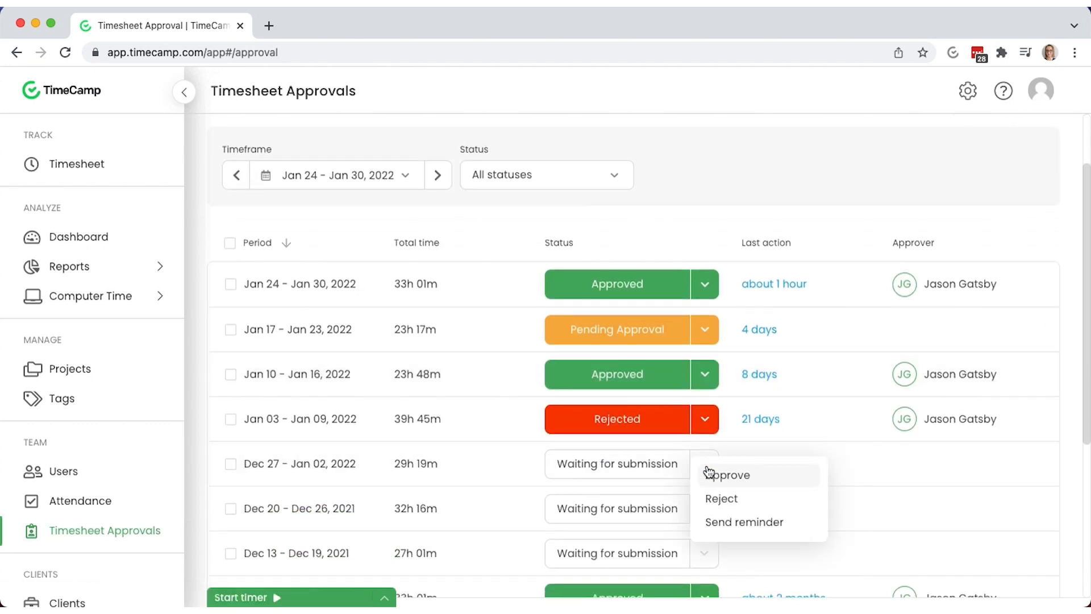
{"action": "left_click", "coordinate": [742, 528]}
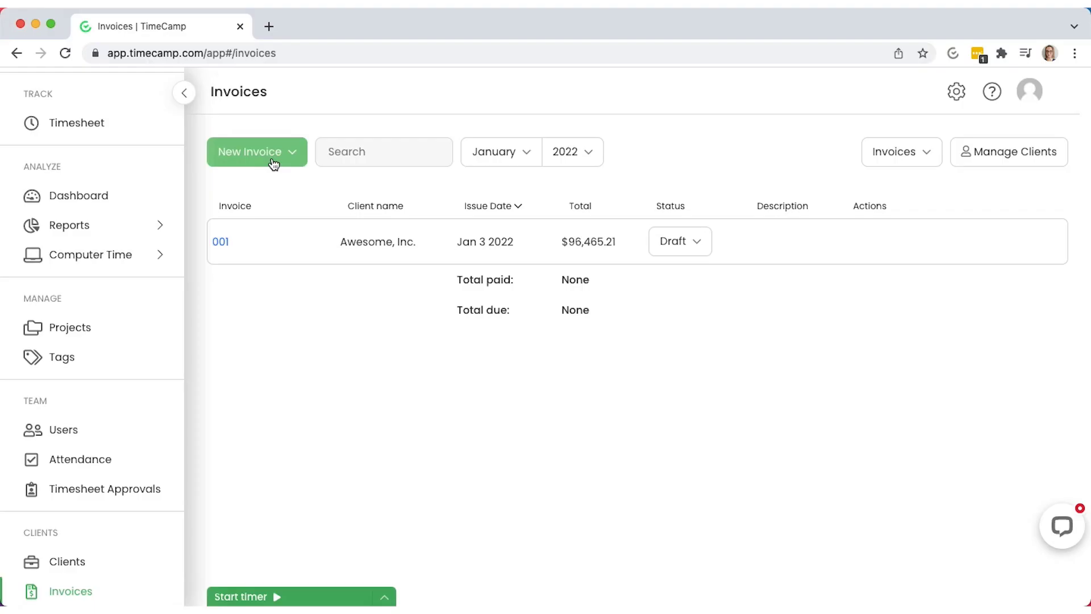
Step: Create an invoice from project hours using active tasks and all Awesome, Inc. projects
{"action": "left_click", "coordinate": [273, 159]}
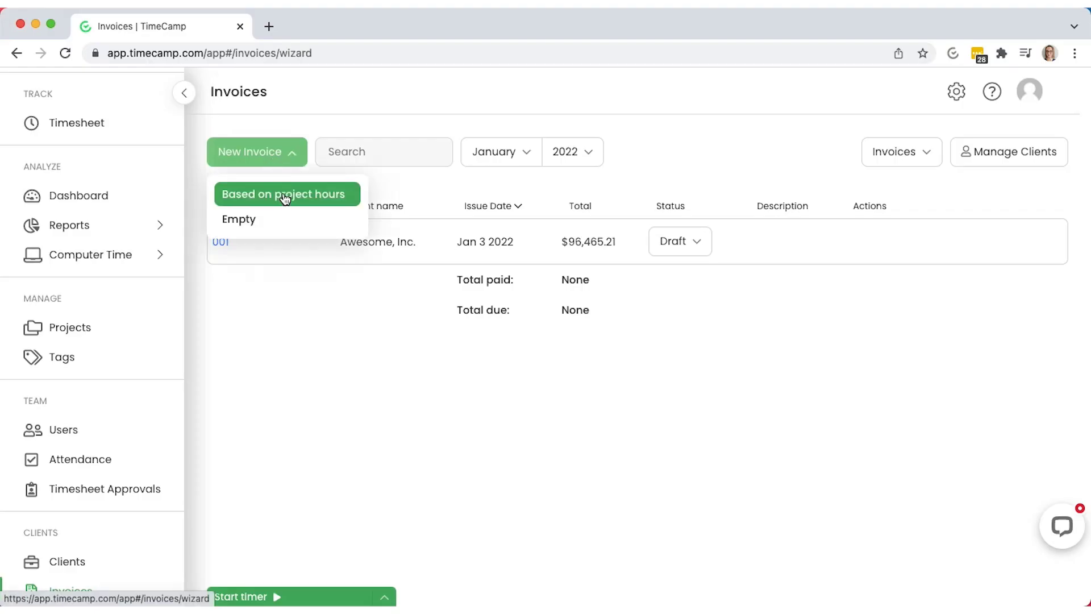
{"action": "left_click", "coordinate": [286, 196]}
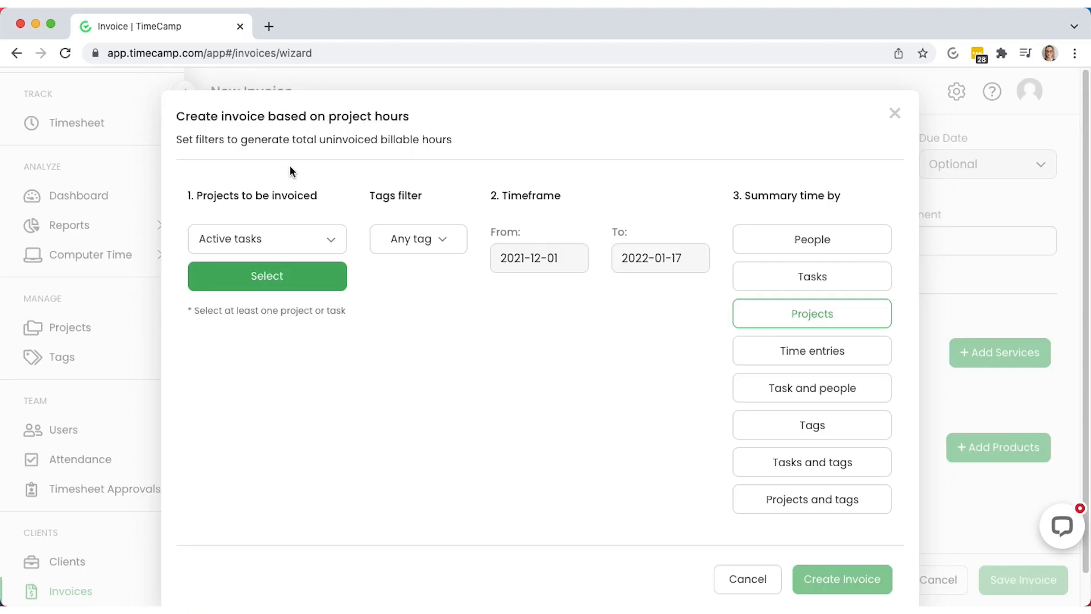
{"action": "left_click", "coordinate": [302, 237]}
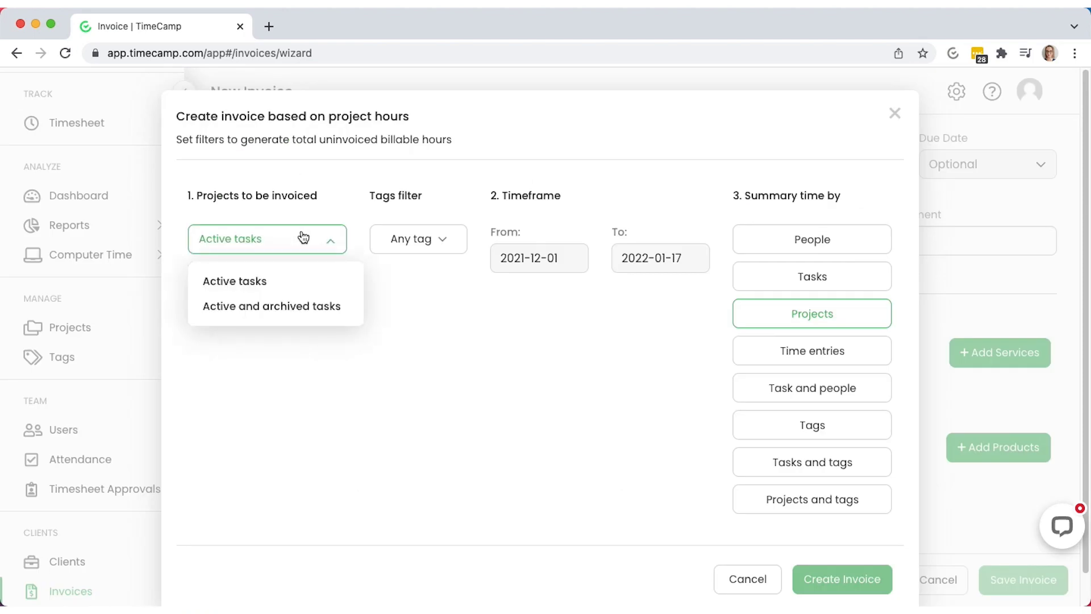
{"action": "left_click", "coordinate": [293, 281]}
{"action": "left_click", "coordinate": [292, 282]}
{"action": "left_click", "coordinate": [284, 376]}
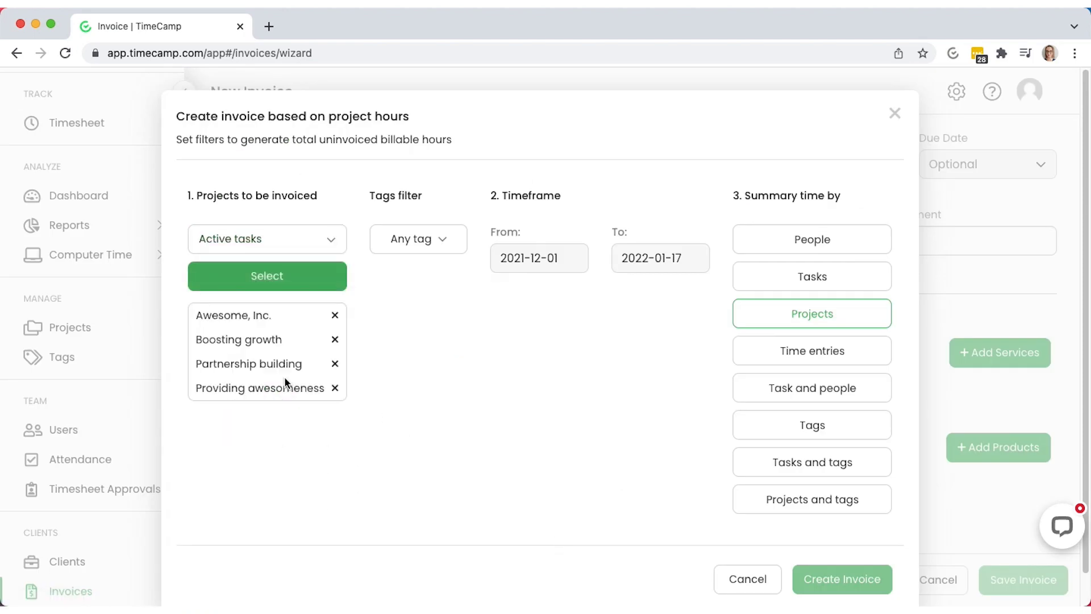
{"action": "scroll", "coordinate": [703, 425], "scroll_direction": "down", "scroll_amount": 3}
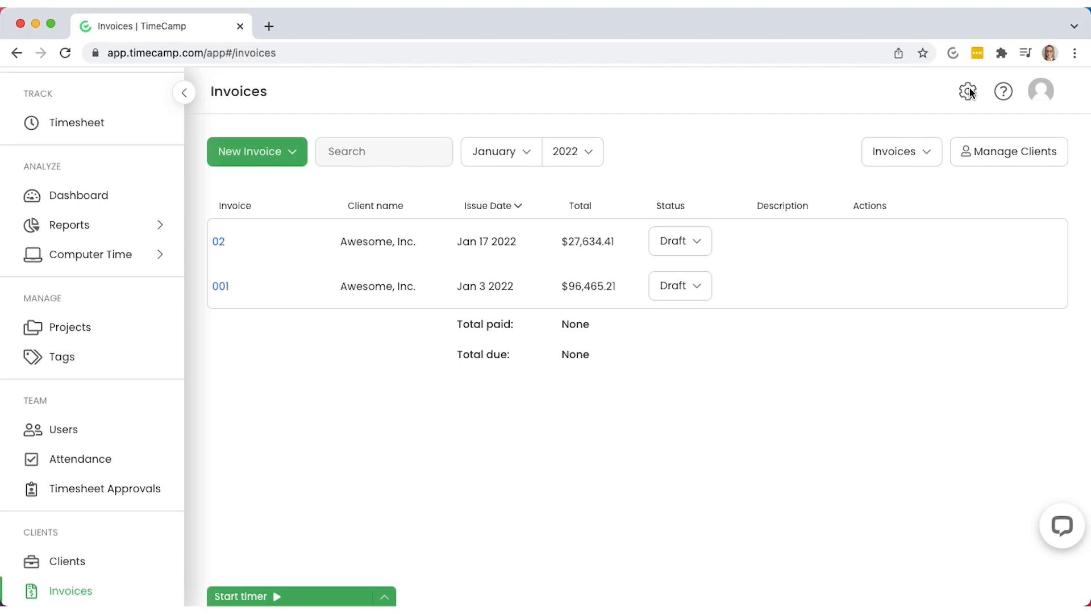
{"action": "left_click", "coordinate": [968, 91]}
Step: Review General settings, keeping the classic duration format, and browse available add-ons
{"action": "left_click", "coordinate": [918, 141]}
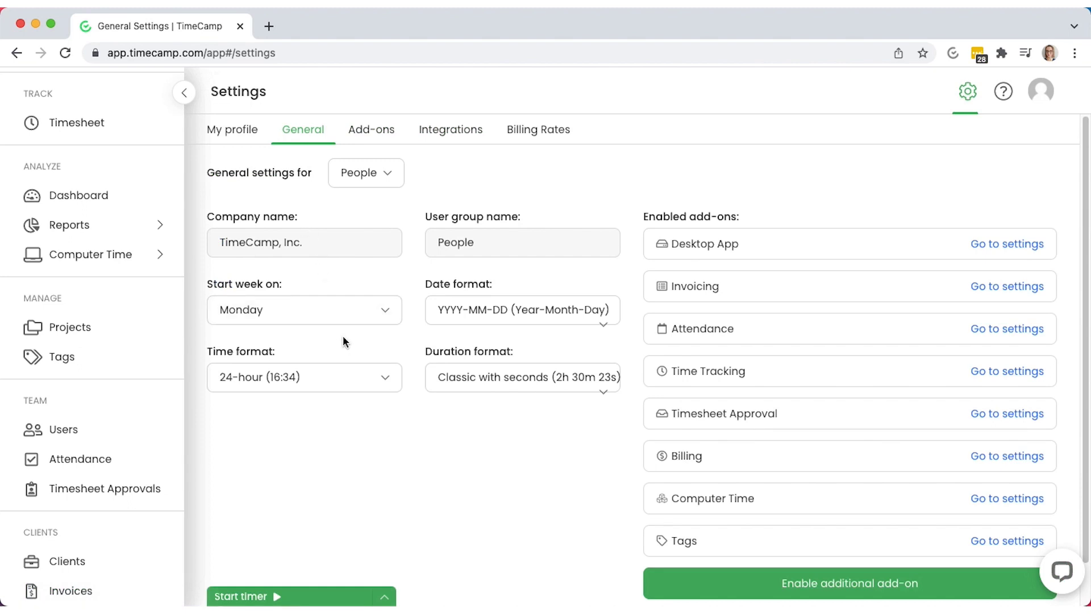
{"action": "left_click", "coordinate": [451, 381]}
{"action": "left_click", "coordinate": [480, 441]}
{"action": "scroll", "coordinate": [748, 324], "scroll_direction": "down", "scroll_amount": 2}
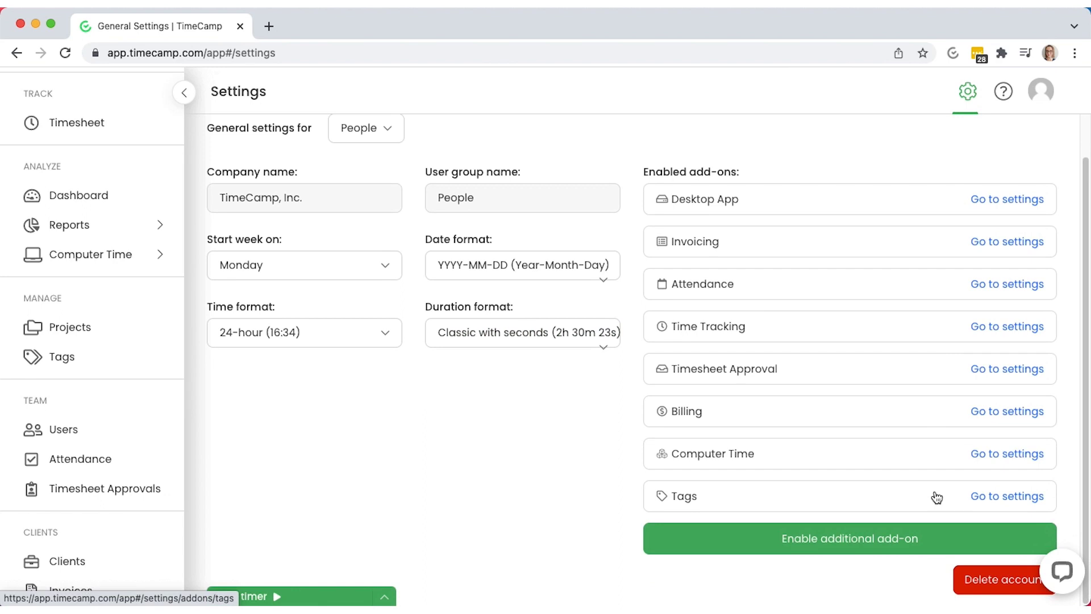
{"action": "left_click", "coordinate": [927, 537]}
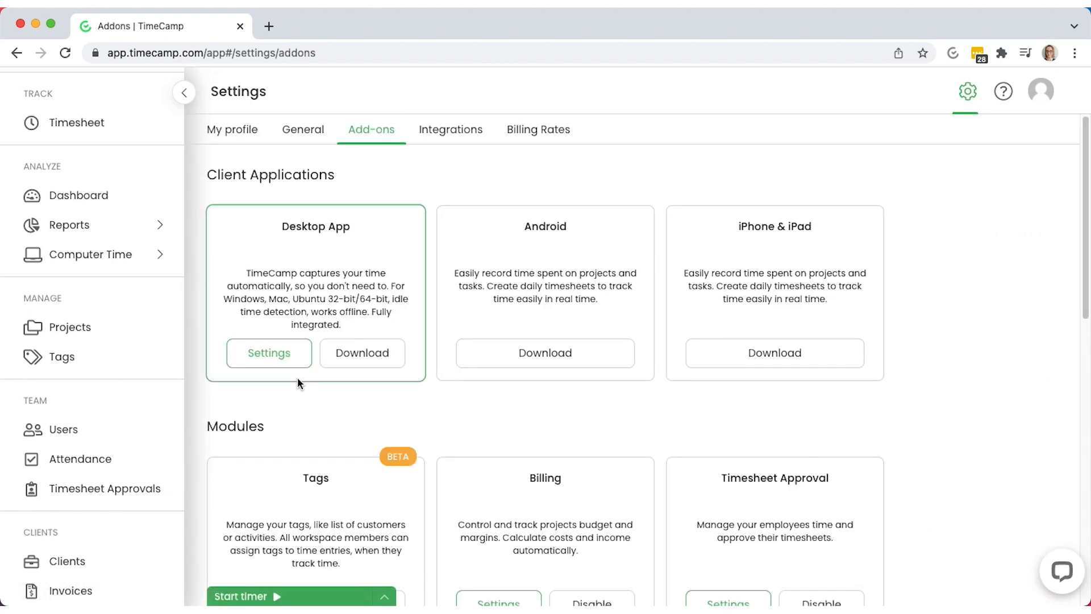
Step: Scroll through the My profile personal settings page
{"action": "left_click", "coordinate": [254, 131]}
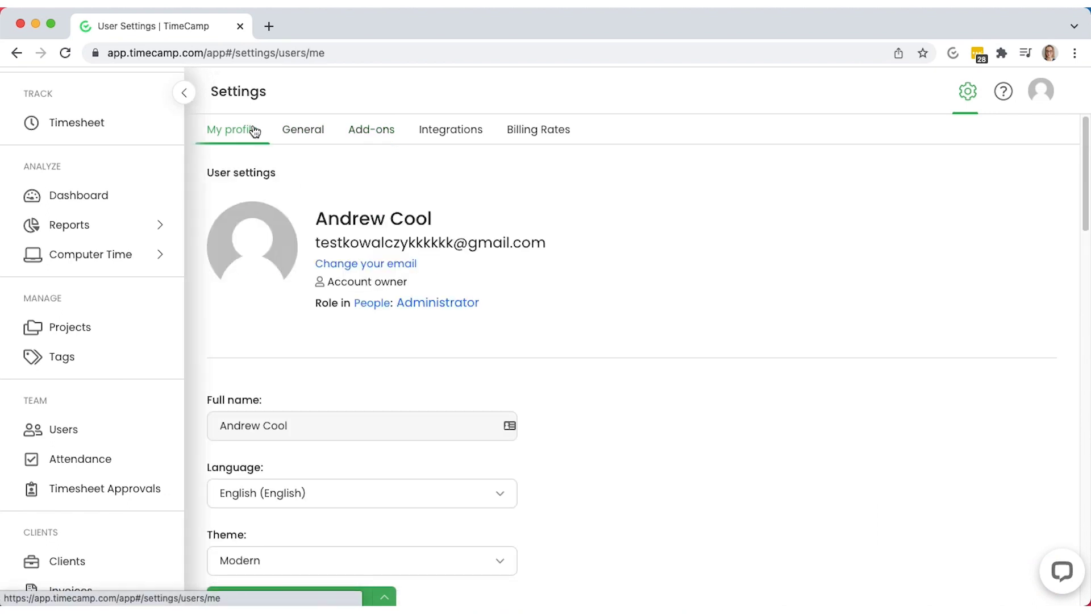
{"action": "scroll", "coordinate": [451, 250], "scroll_direction": "down", "scroll_amount": 3}
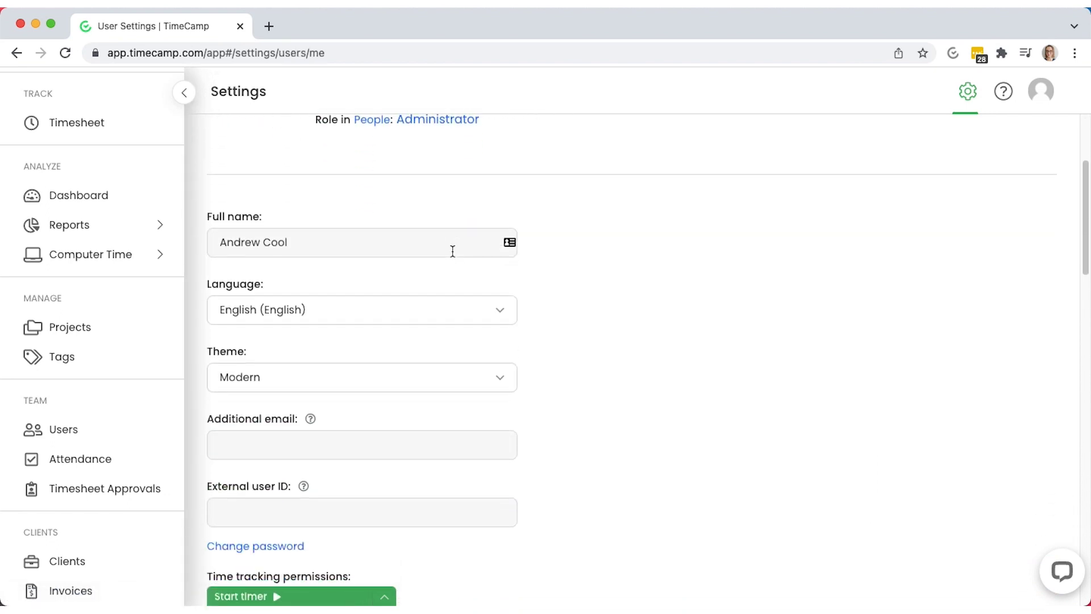
{"action": "scroll", "coordinate": [452, 251], "scroll_direction": "down", "scroll_amount": 1}
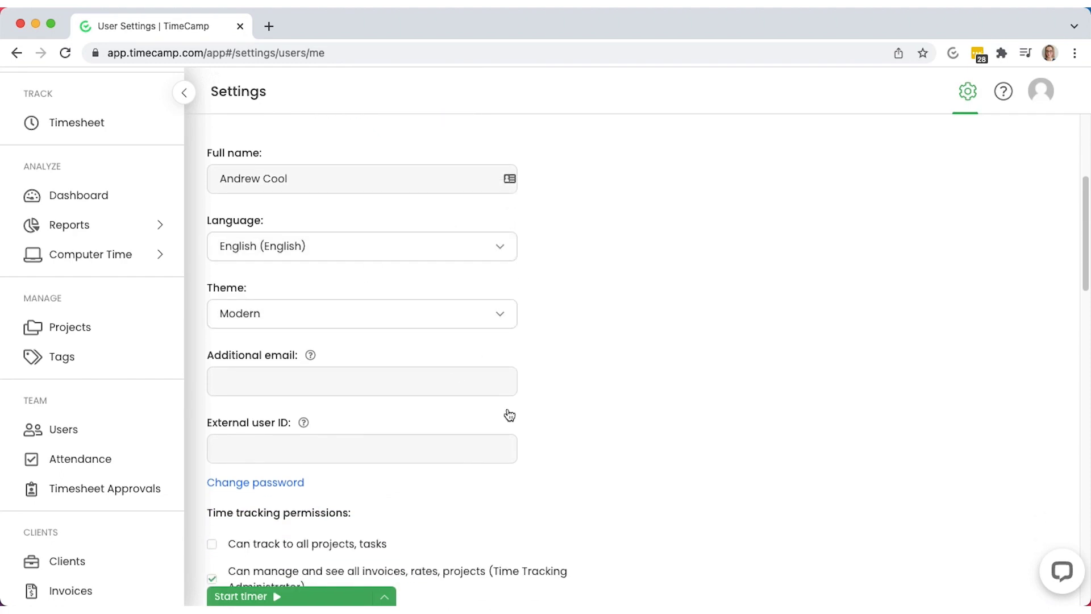
{"action": "scroll", "coordinate": [510, 416], "scroll_direction": "down", "scroll_amount": 2}
{"action": "scroll", "coordinate": [510, 416], "scroll_direction": "down", "scroll_amount": 5}
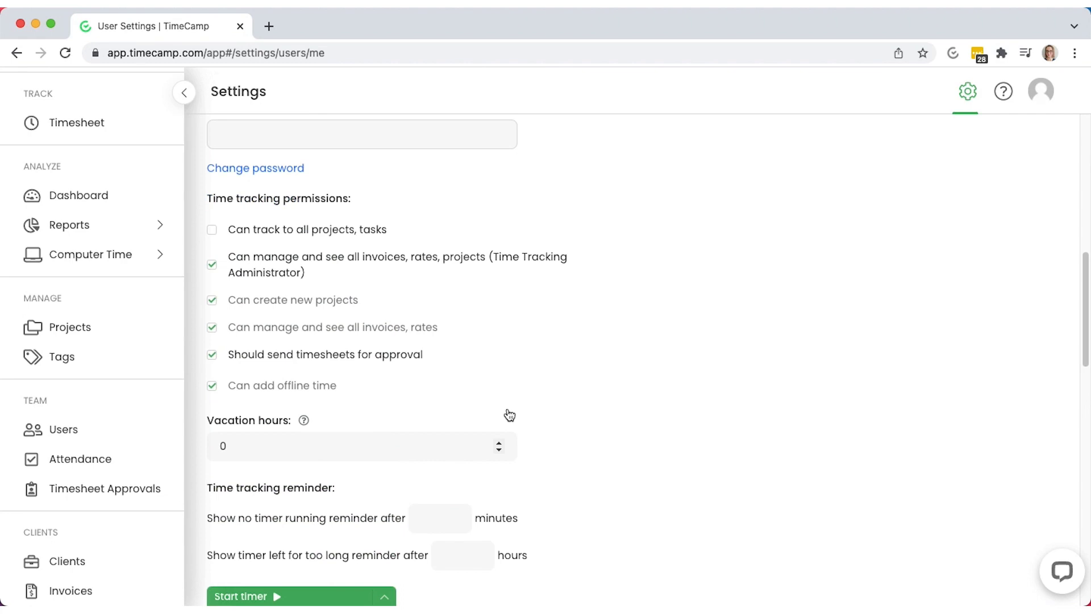
{"action": "scroll", "coordinate": [510, 415], "scroll_direction": "down", "scroll_amount": 1}
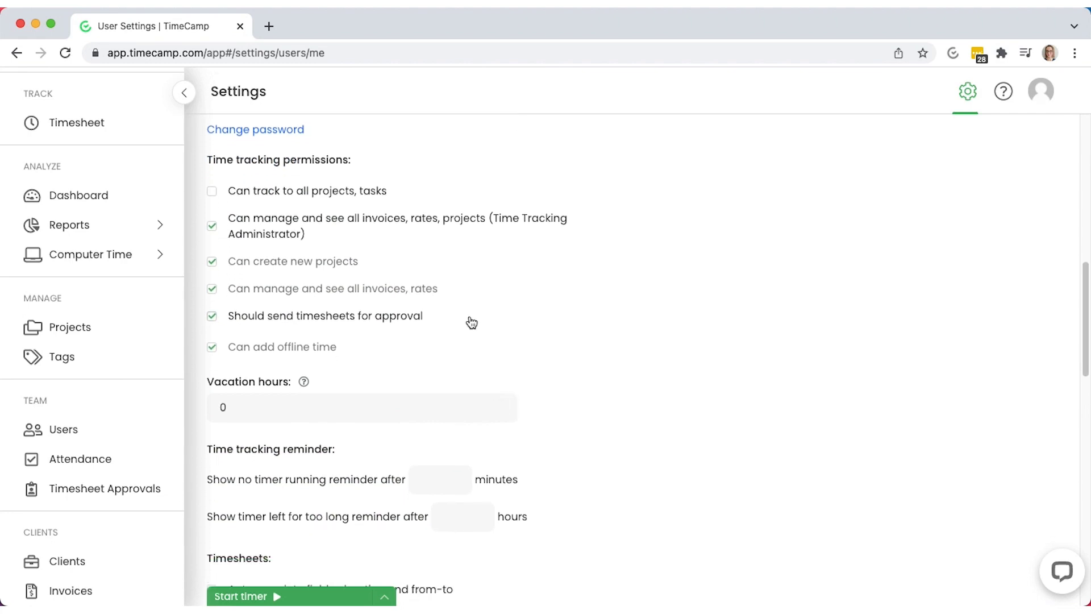
{"action": "scroll", "coordinate": [475, 384], "scroll_direction": "down", "scroll_amount": 10}
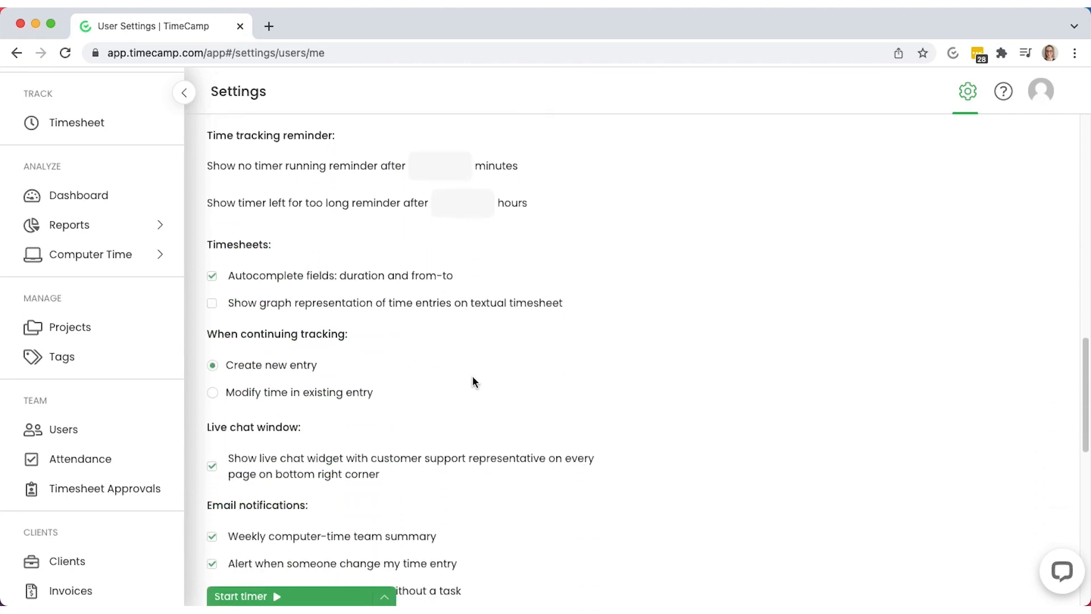
{"action": "scroll", "coordinate": [475, 384], "scroll_direction": "down", "scroll_amount": 9}
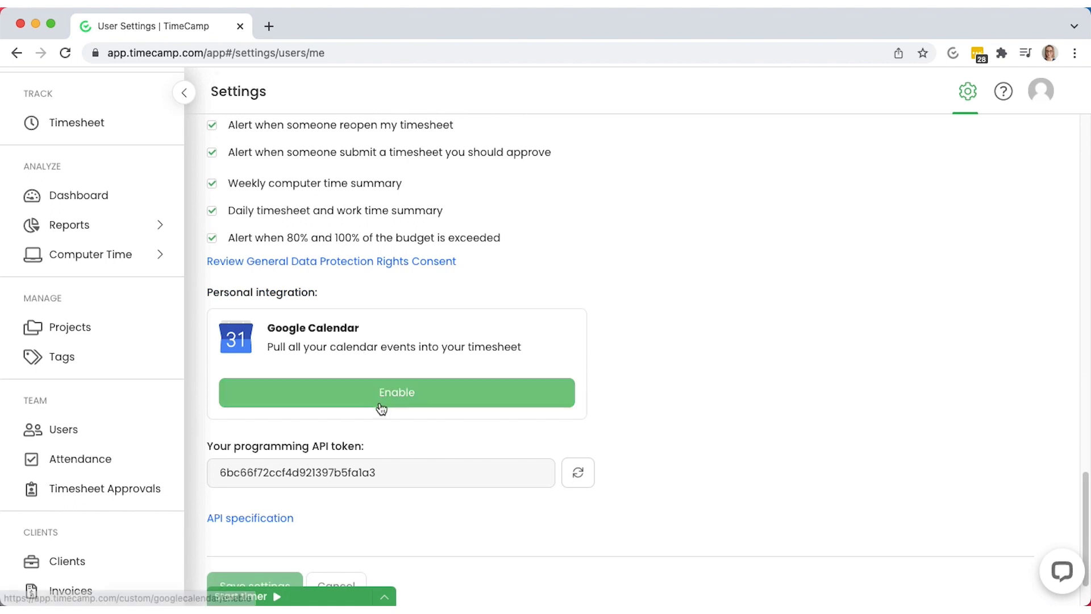
{"action": "scroll", "coordinate": [379, 474], "scroll_direction": "down", "scroll_amount": 2}
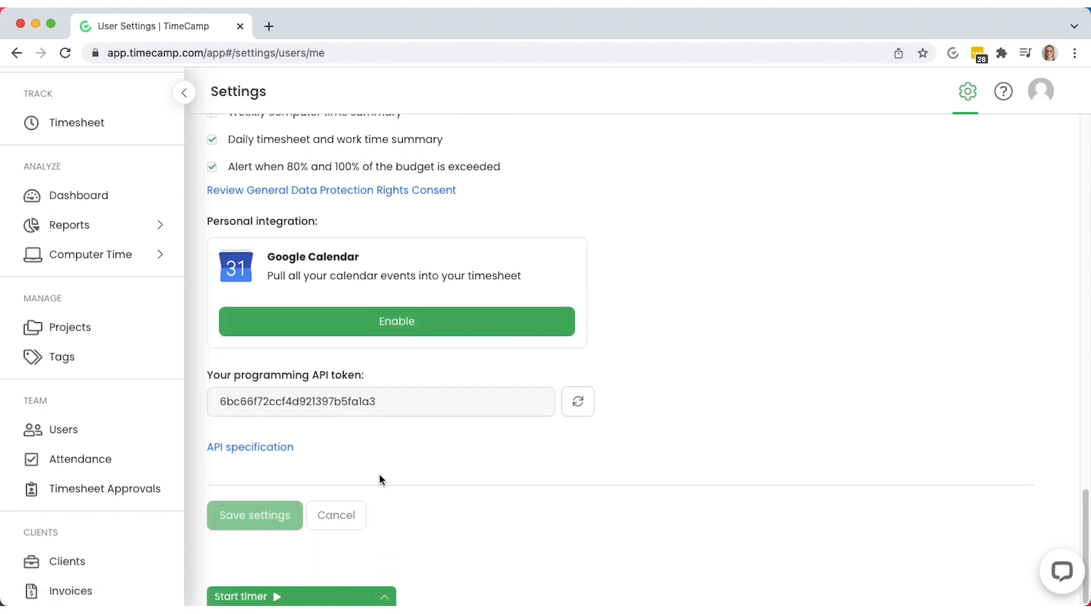
{"action": "left_click", "coordinate": [968, 91]}
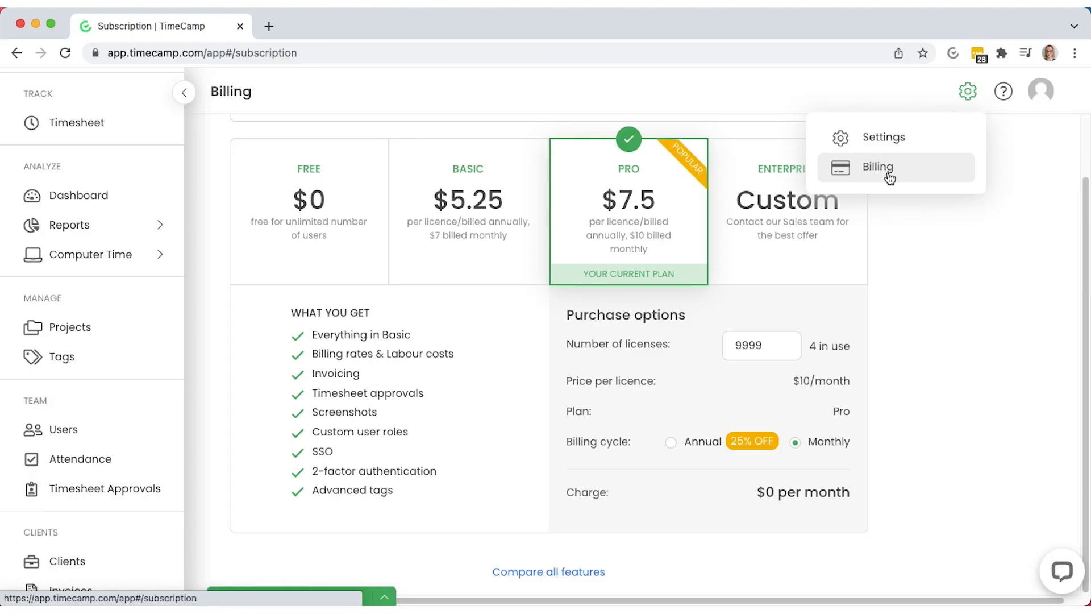
Step: Check the Pro plan, empty invoice history and Poland billing address on the Billing page
{"action": "left_click", "coordinate": [889, 171]}
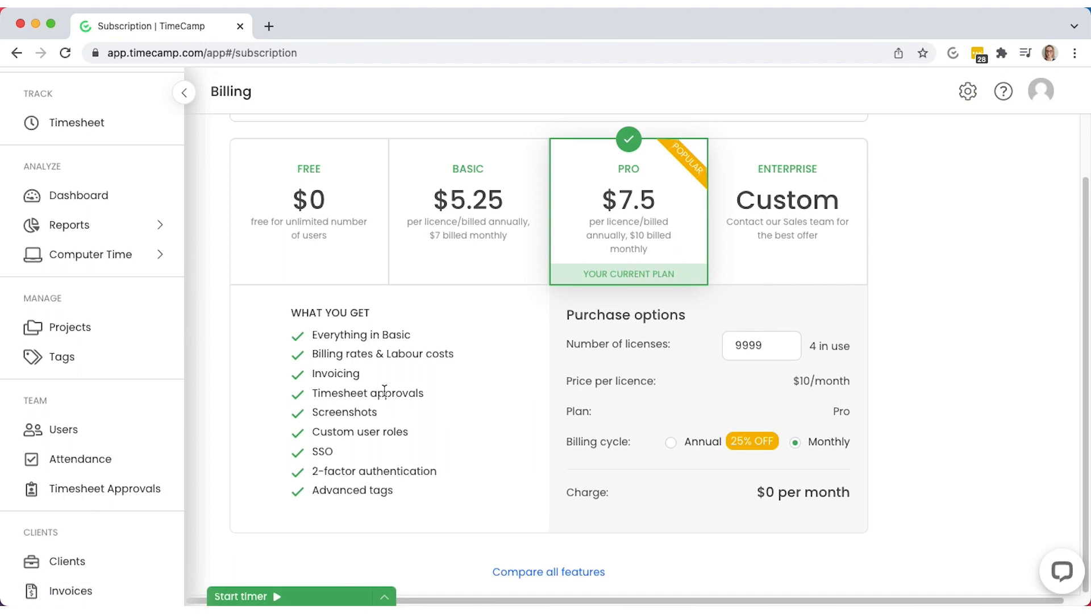
{"action": "scroll", "coordinate": [535, 472], "scroll_direction": "up", "scroll_amount": 2}
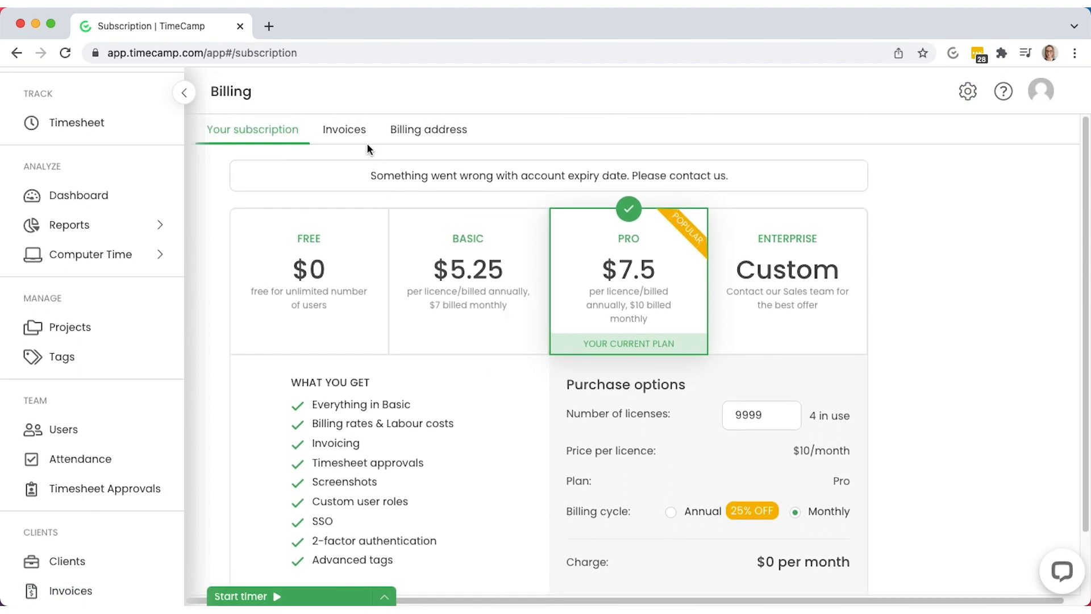
{"action": "left_click", "coordinate": [362, 139]}
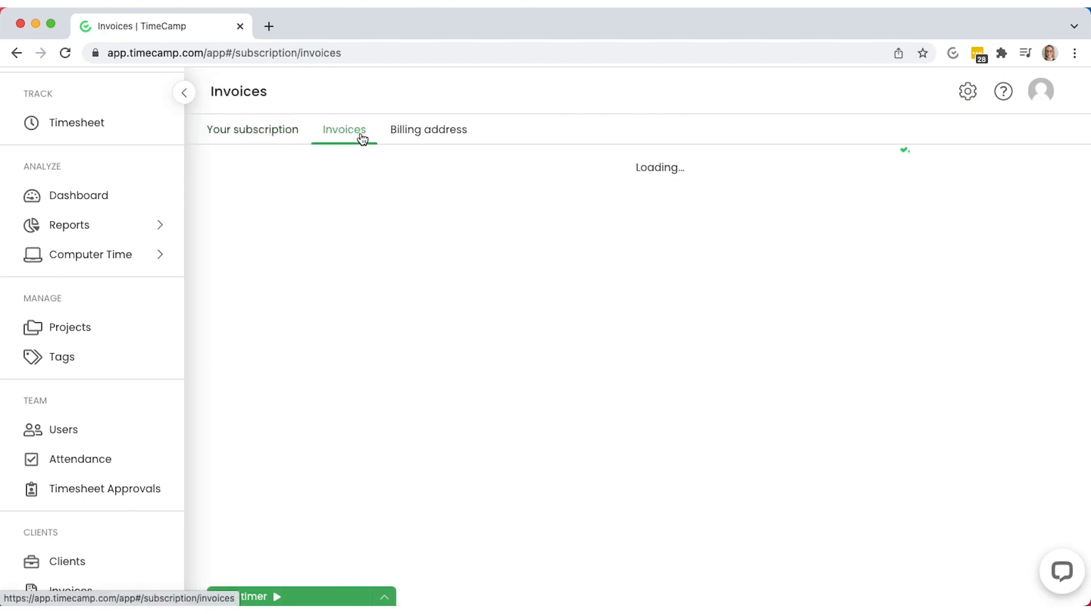
{"action": "left_click", "coordinate": [448, 134]}
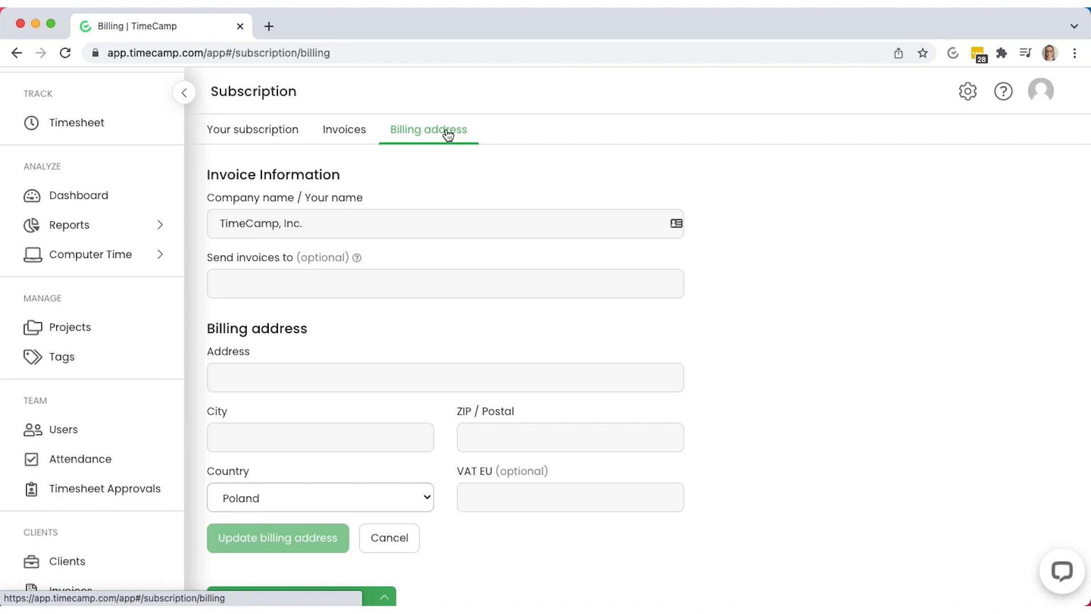
{"action": "left_click", "coordinate": [1002, 94]}
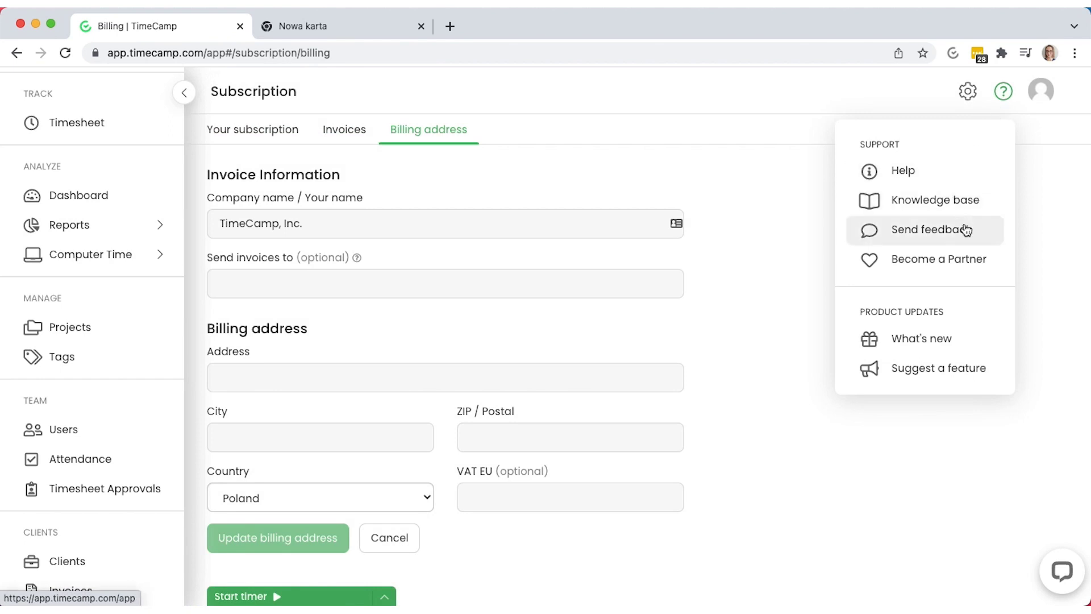
Step: Send the greeting 'hi :)' in the support live chat
{"action": "left_click", "coordinate": [1062, 571]}
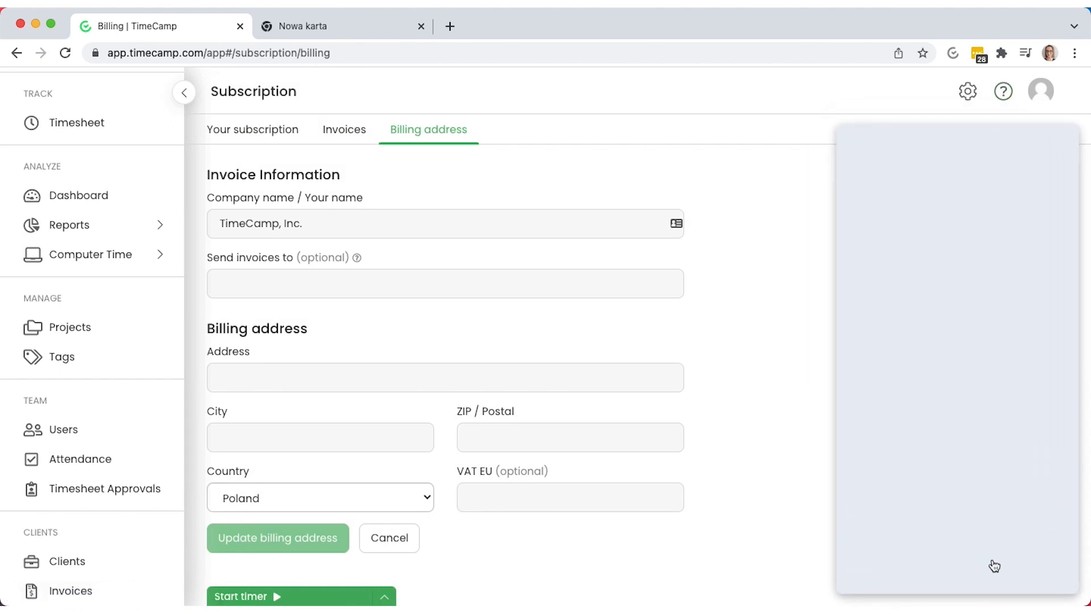
{"action": "left_click", "coordinate": [940, 555]}
{"action": "type", "text": "hi :)"}
{"action": "key", "text": "Return"}
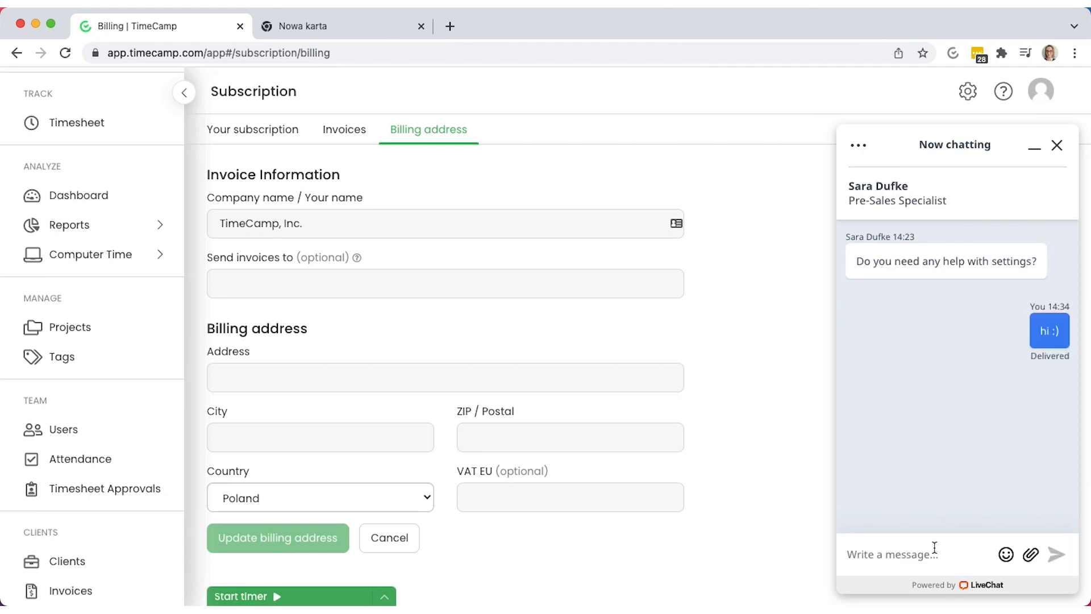